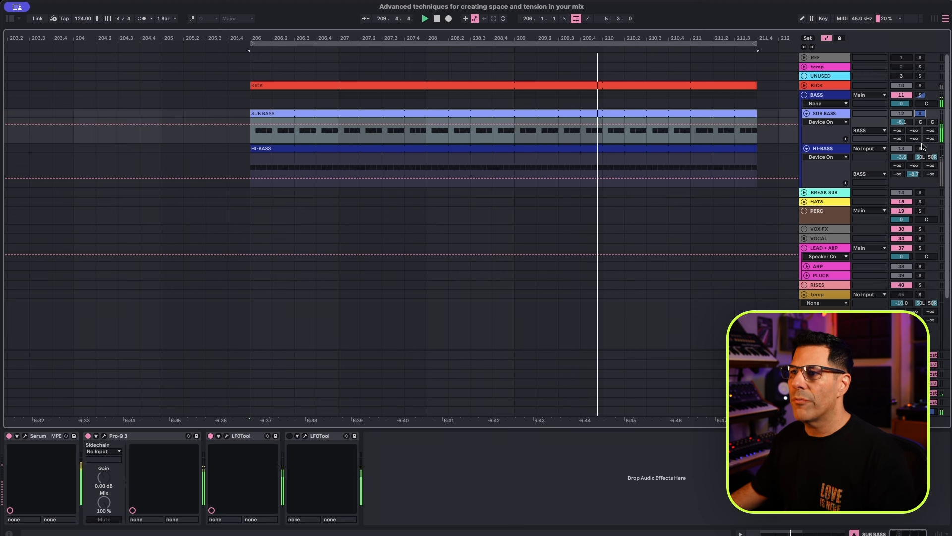
Solo the HI-BASS track, then switch the solo to the full BASS group together with the KICK track.
left_click(919, 149)
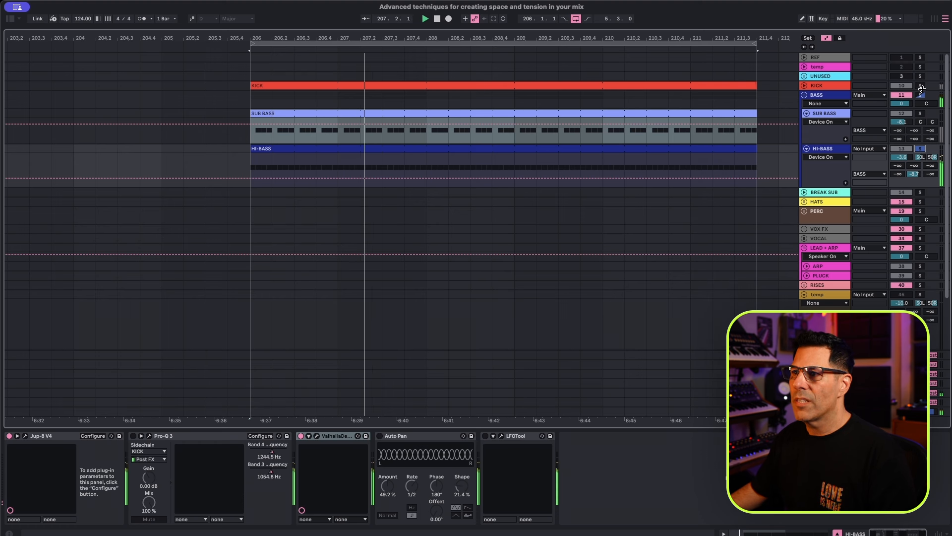
left_click(920, 95)
left_click(920, 86)
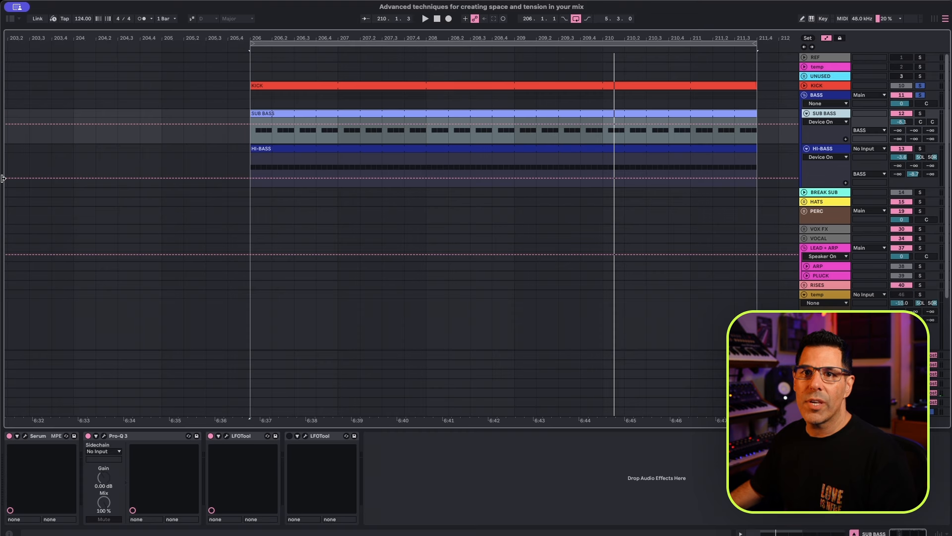
Search the browser for "pro", add Pro-Q 4 at the end of the SUB BASS device chain, and deactivate the first LFOTool.
key("super+f")
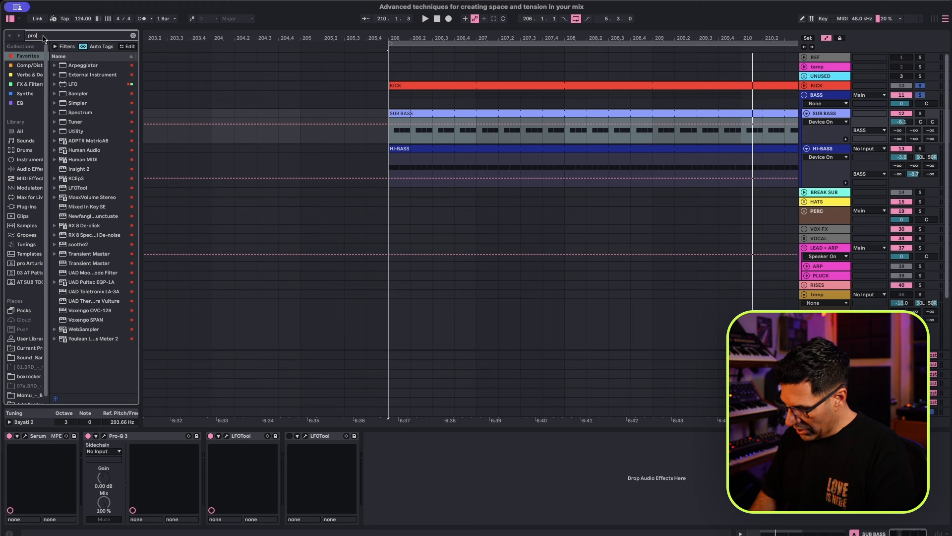
mouse_move(79, 84)
left_mouse_down()
mouse_move(413, 495)
mouse_move(389, 484)
left_mouse_up()
left_click(211, 437)
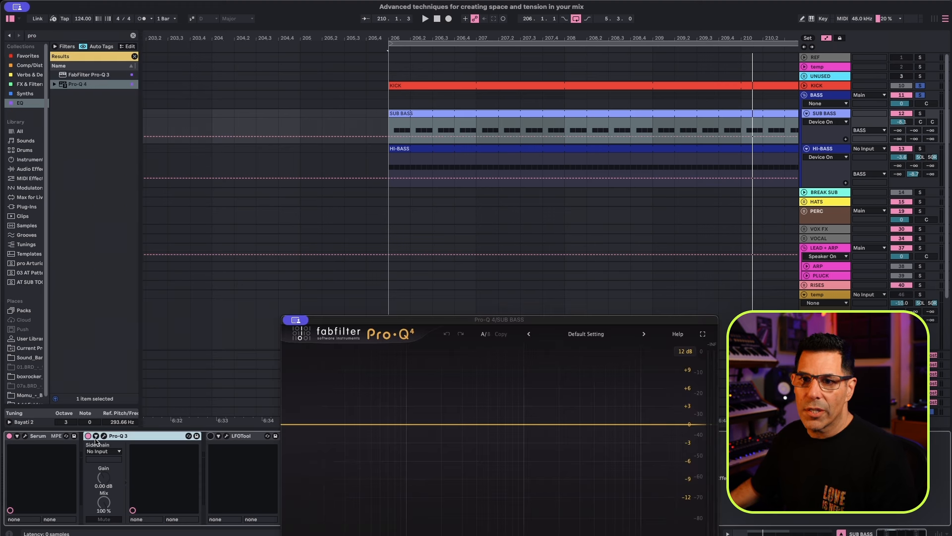
Solo and play the SUB BASS track while inspecting its Serum patch, then close the Serum window.
left_click(36, 437)
left_click(920, 114)
key("space")
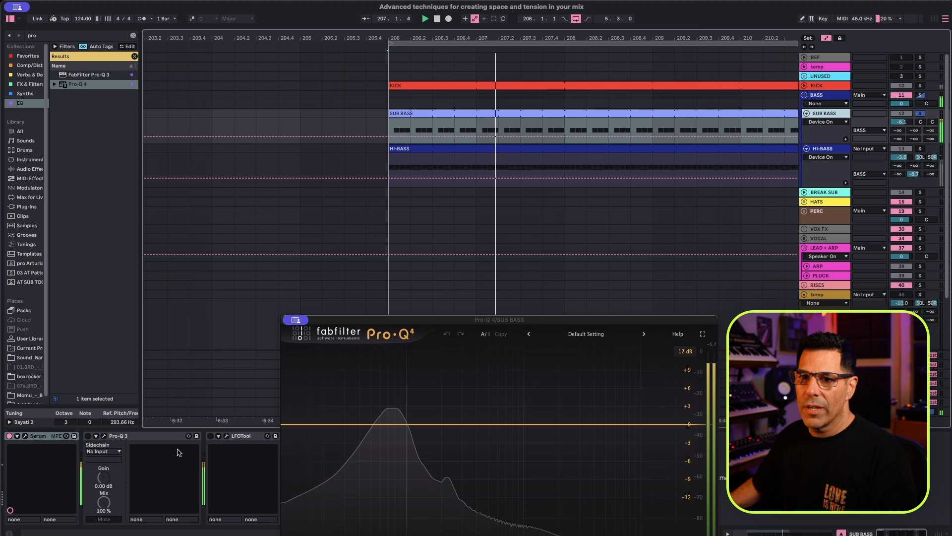
left_click(24, 436)
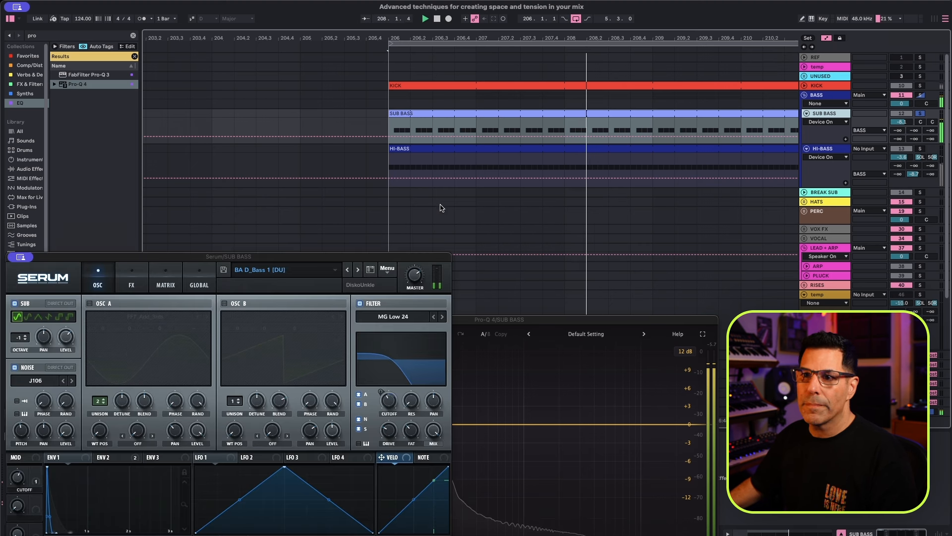
left_click_drag(369, 257, 633, 121)
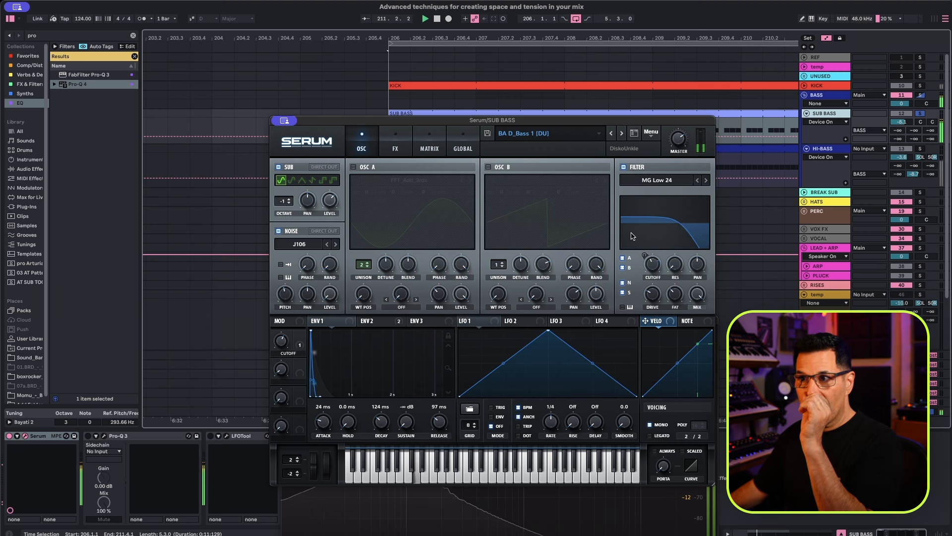
left_click(103, 435)
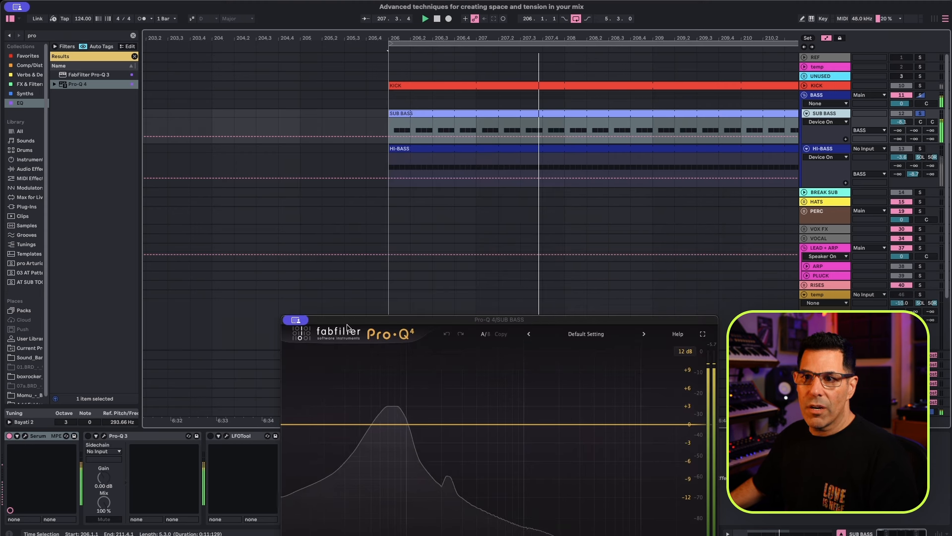
Reposition the Pro-Q 4 window on SUB BASS and set the plug-in's sidechain input to the KICK track.
left_click_drag(348, 327, 375, 240)
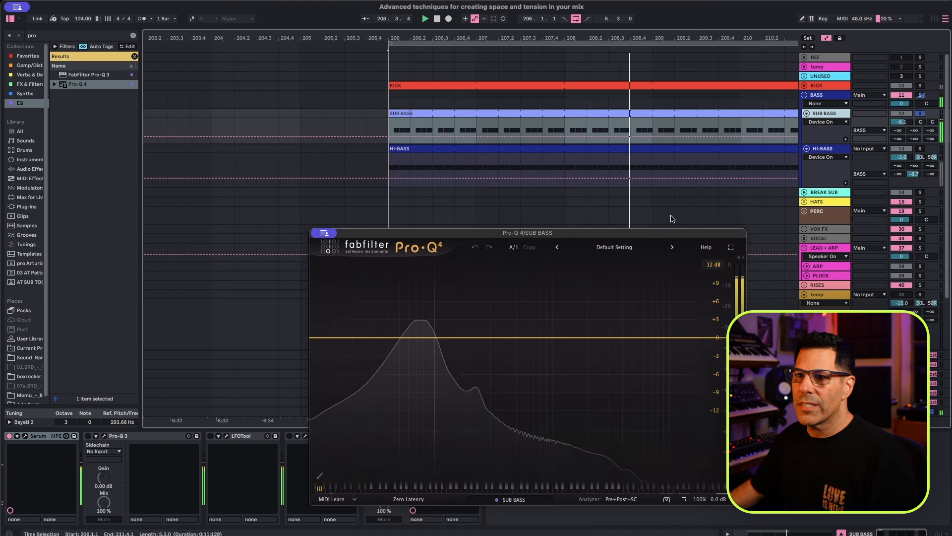
left_click_drag(527, 235, 520, 193)
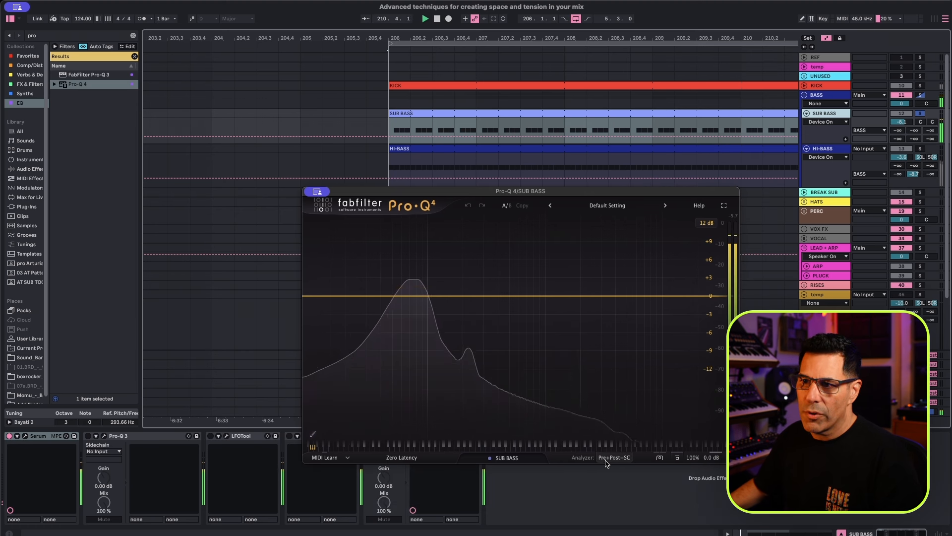
left_click_drag(408, 192, 501, 128)
left_click(377, 437)
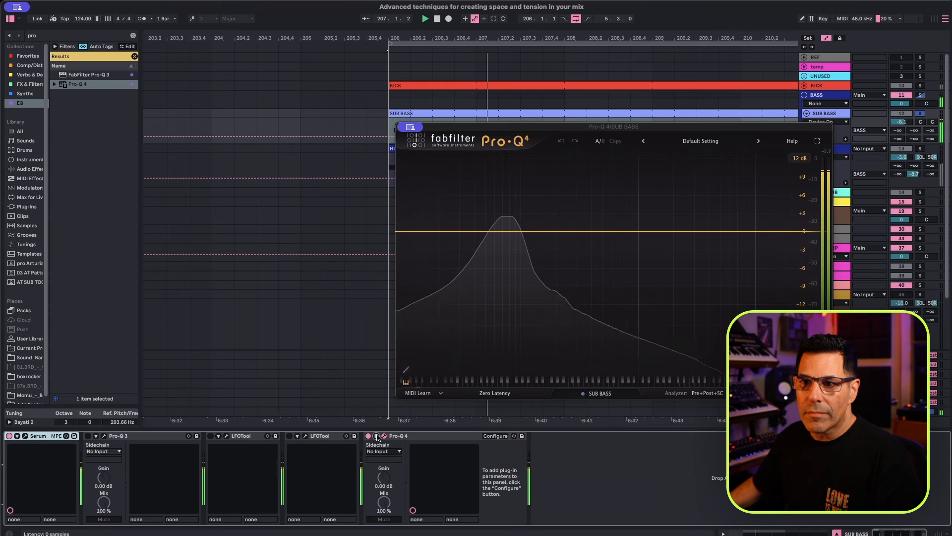
left_click(384, 452)
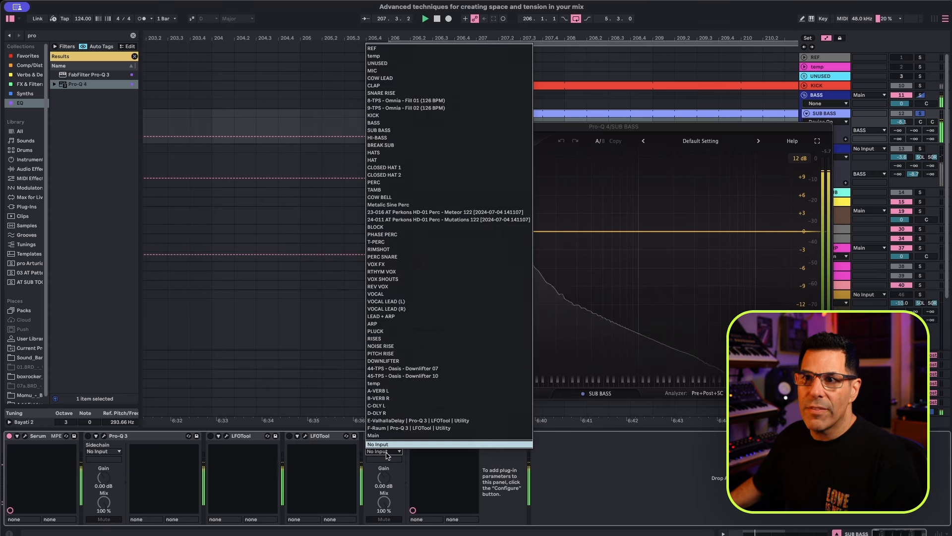
left_click(387, 115)
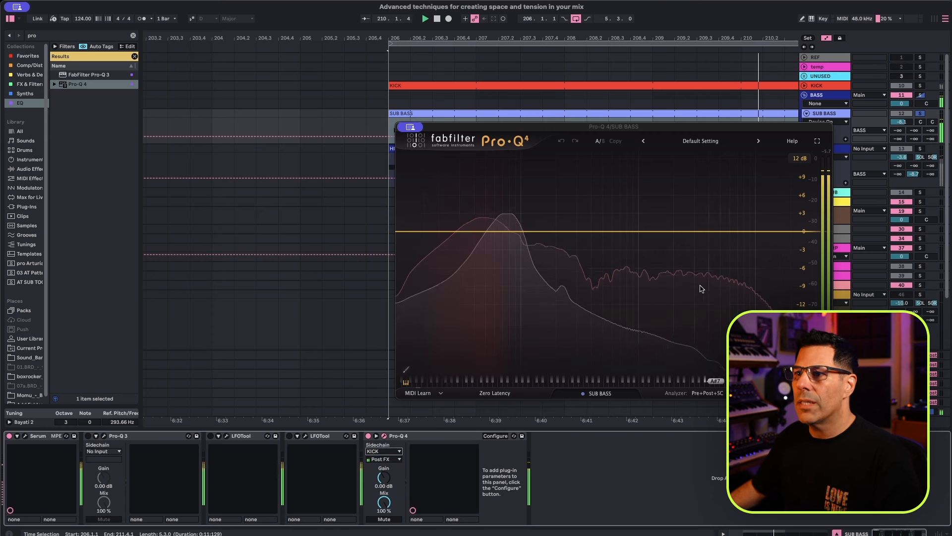
left_click_drag(651, 131, 614, 126)
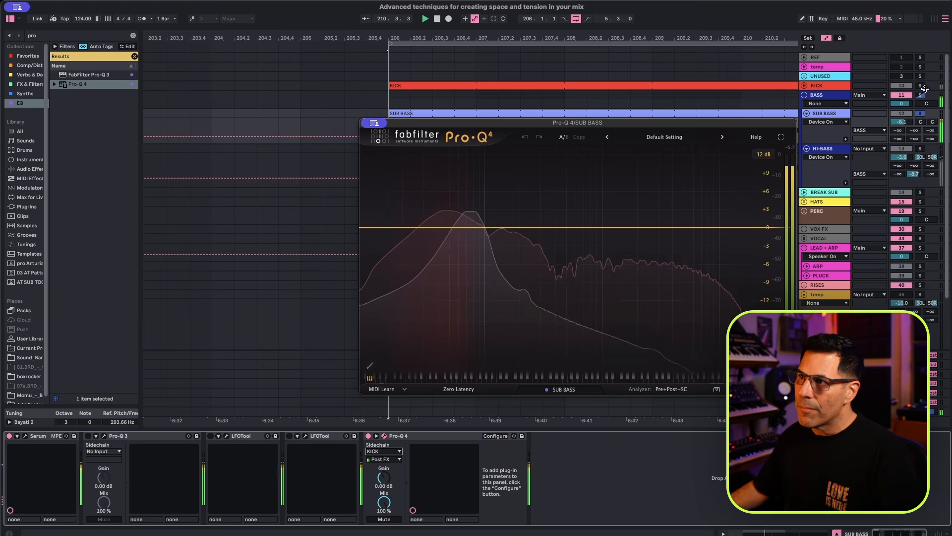
Solo KICK alongside SUB BASS, return to the SUB BASS devices and stop playback.
left_click(920, 86)
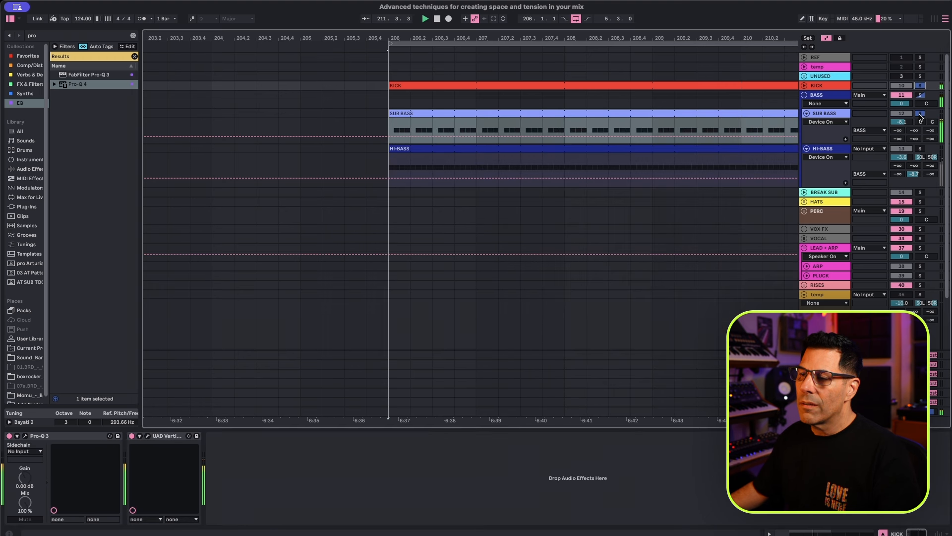
left_click(835, 113)
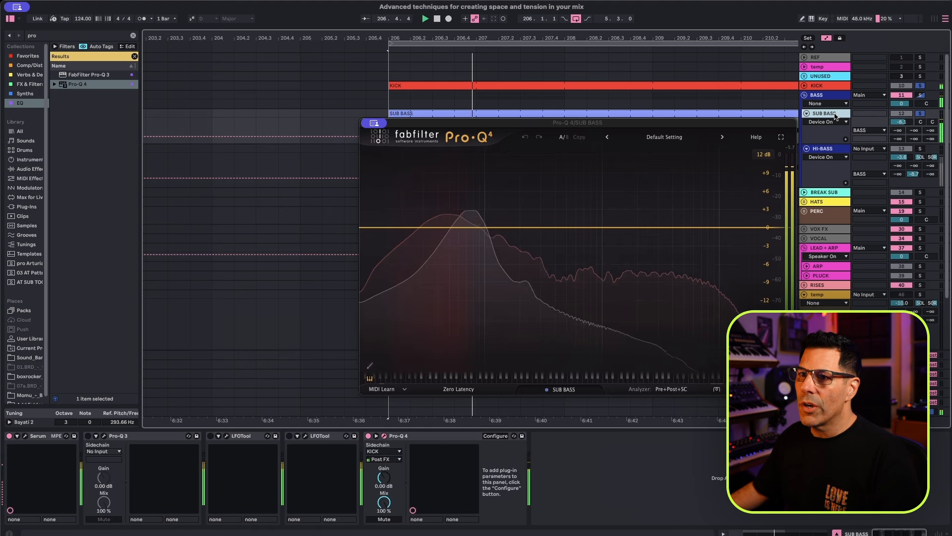
key("space")
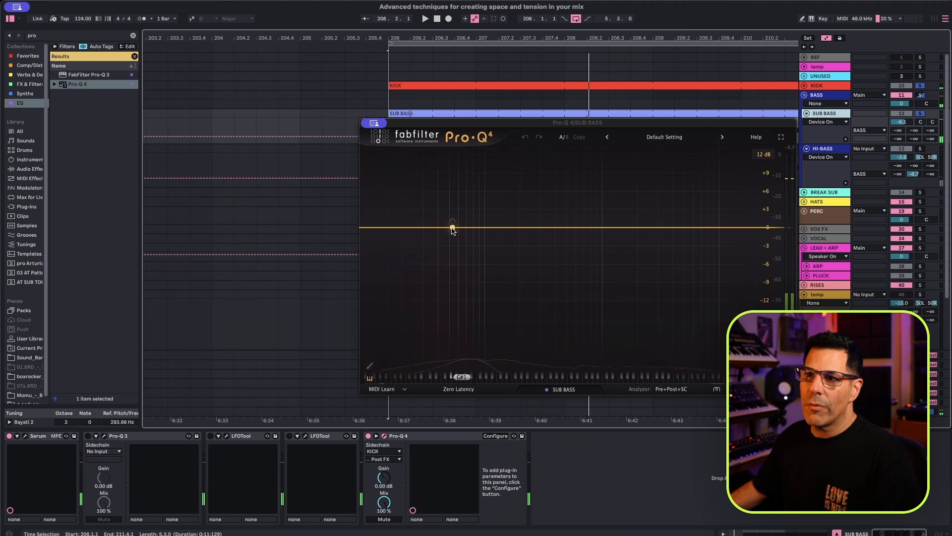
Add a 12 dB/oct low cut band in Pro-Q 4 and set its frequency to about 57 Hz during playback.
left_click(368, 228)
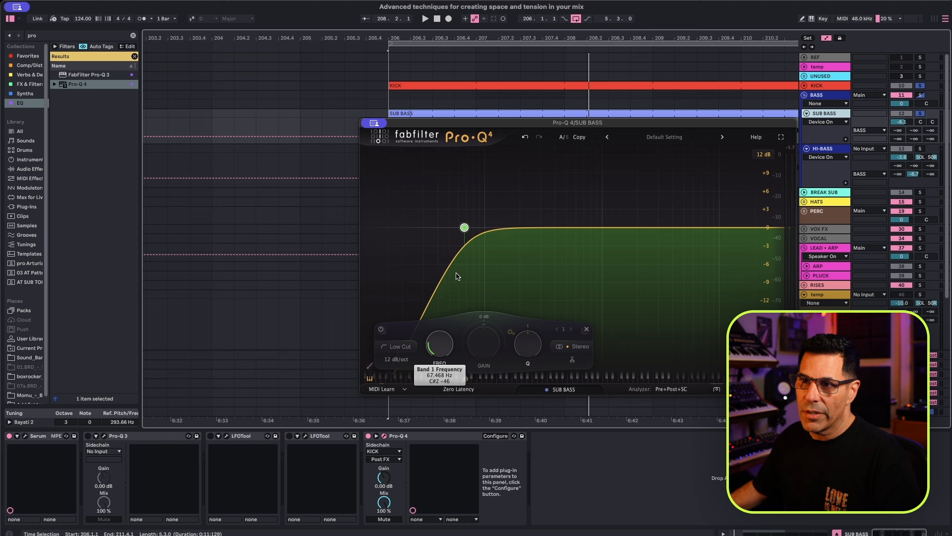
key("space")
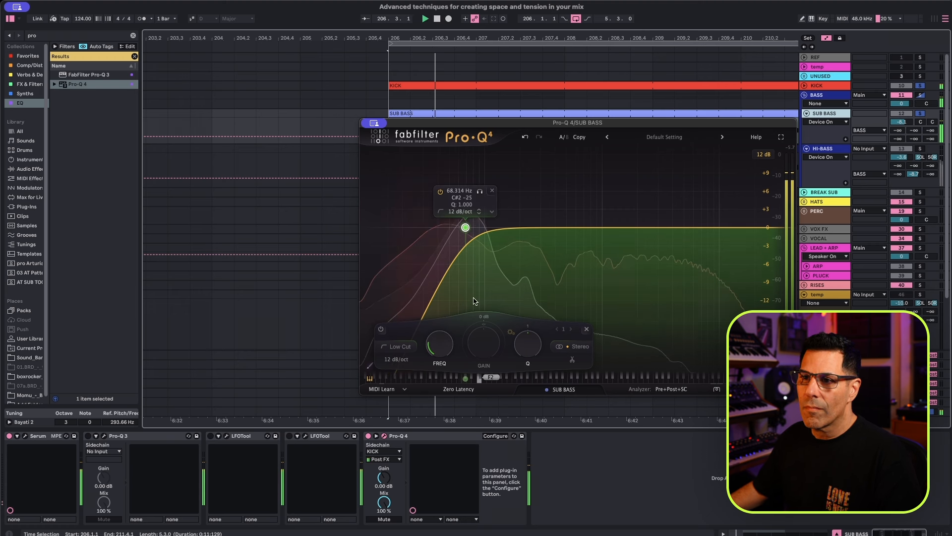
mouse_move(436, 345)
left_click_drag(436, 344, 433, 358)
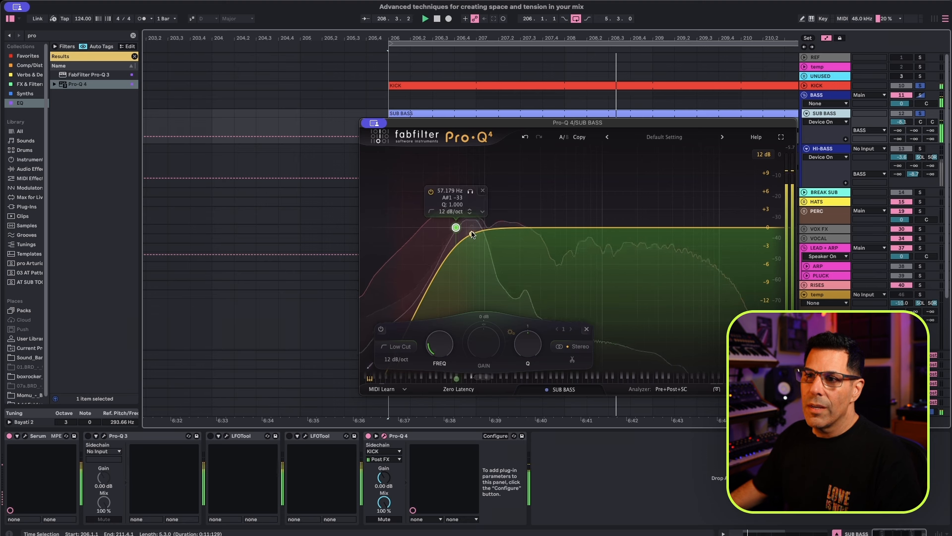
Add a bell band at about 49 Hz with roughly +0.5 dB gain, and lower the low cut to about 55 Hz.
double_click(470, 226)
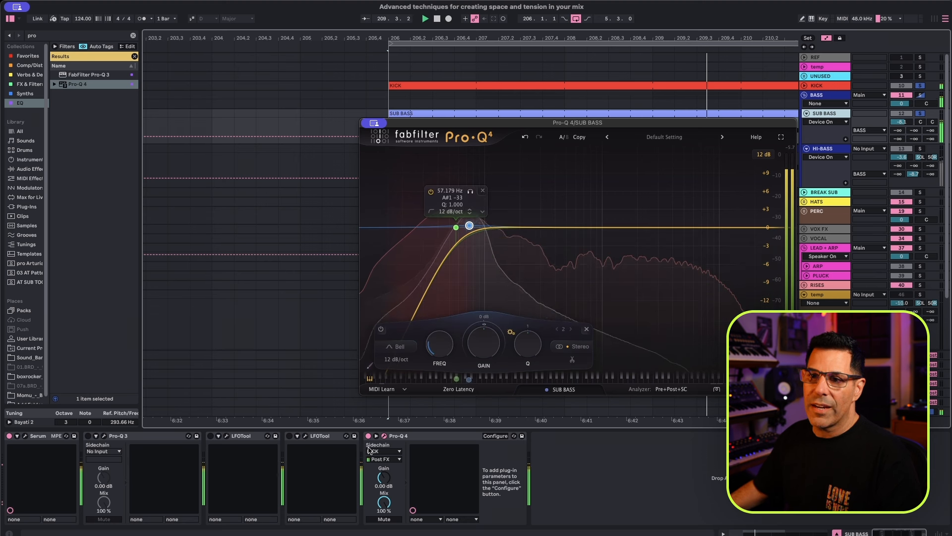
mouse_move(468, 221)
left_click_drag(469, 226, 467, 229)
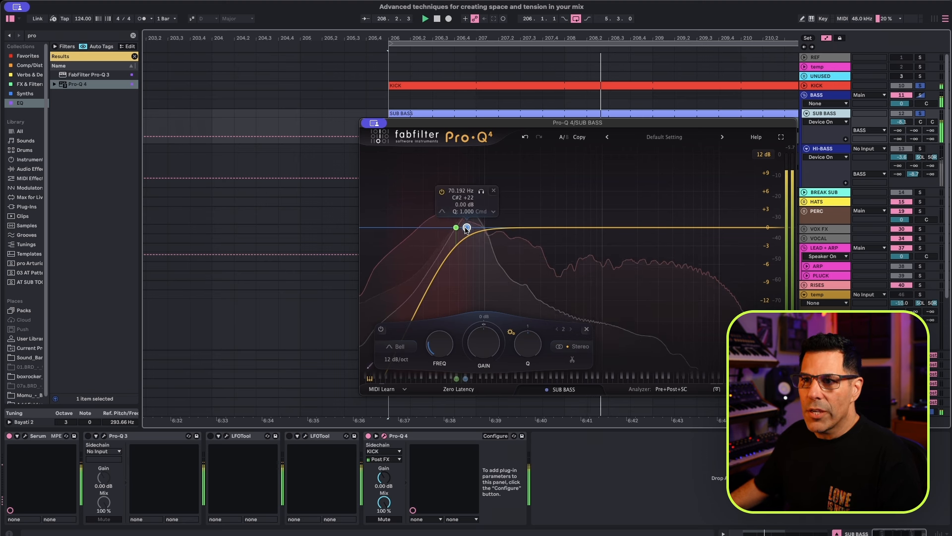
left_click_drag(459, 228, 455, 228)
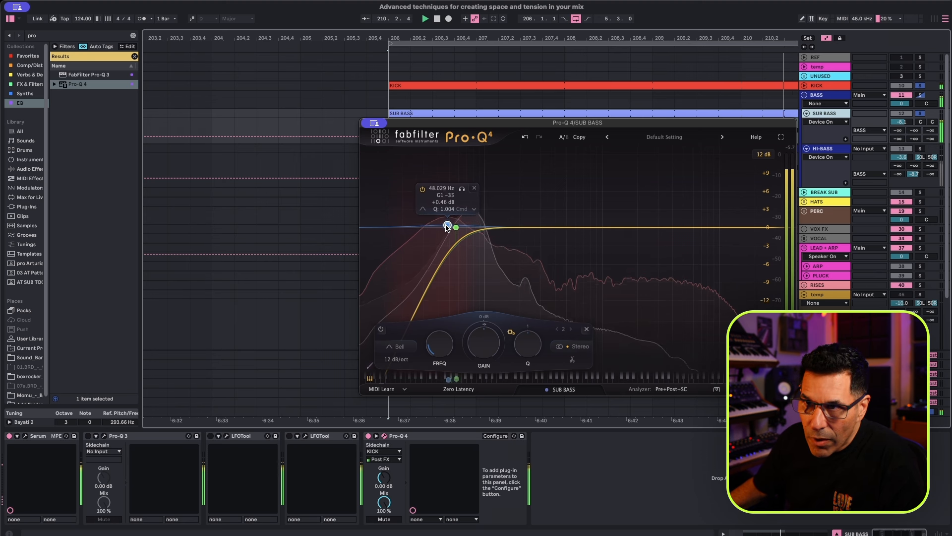
mouse_move(447, 226)
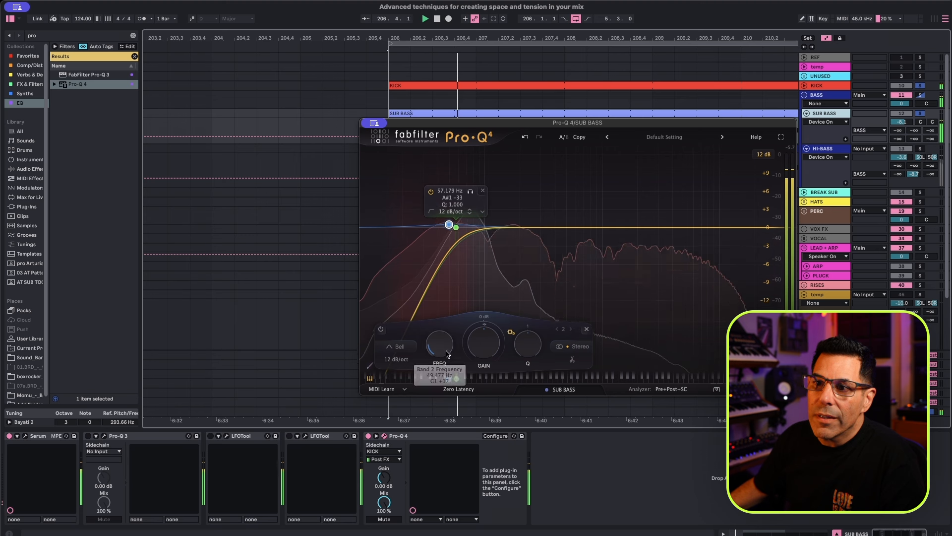
left_click_drag(456, 380, 446, 380)
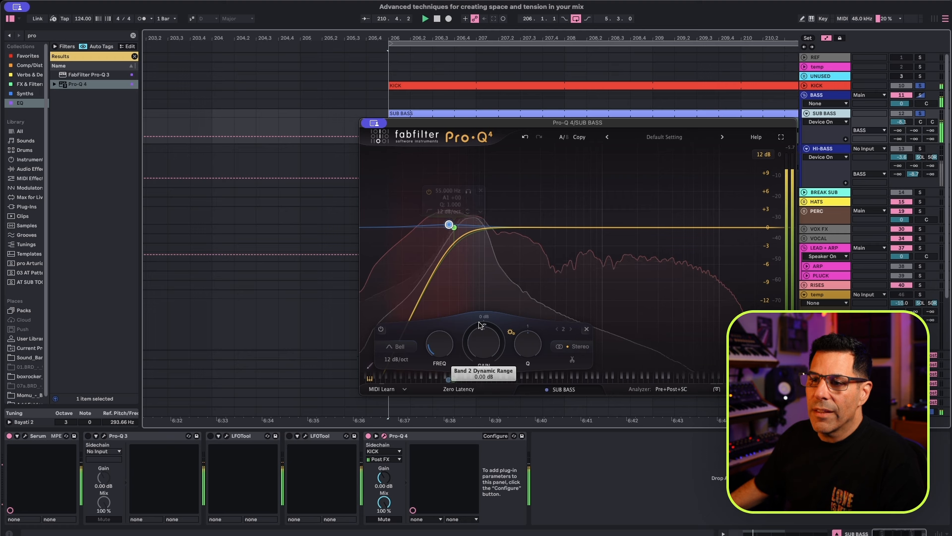
Give the 49 Hz bell band a negative dynamic range triggered by the external sidechain, and adjust its attack and release.
left_click_drag(449, 385, 449, 420)
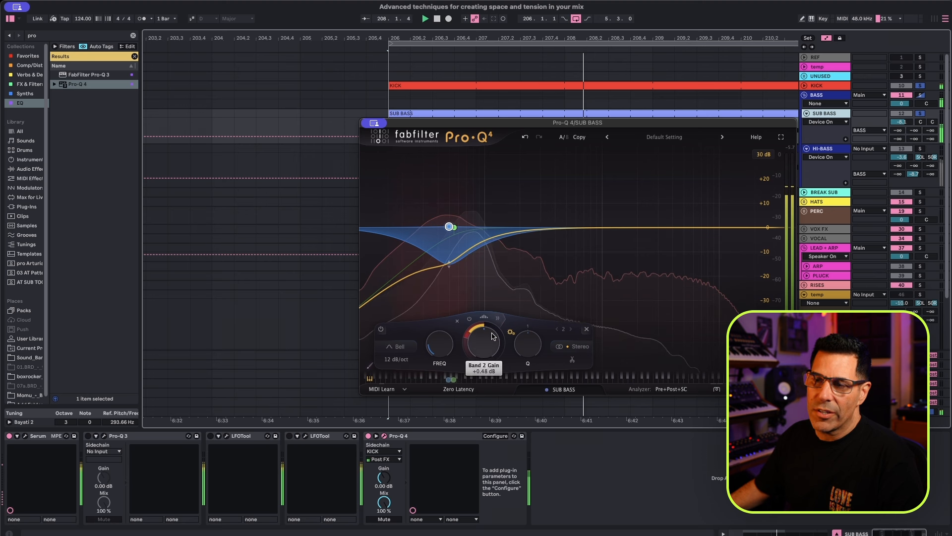
left_click(498, 317)
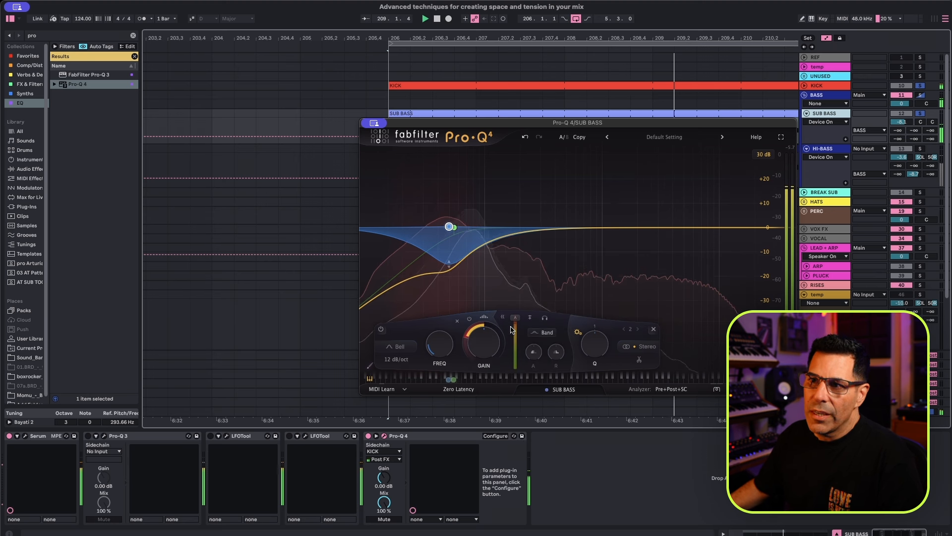
left_click(530, 319)
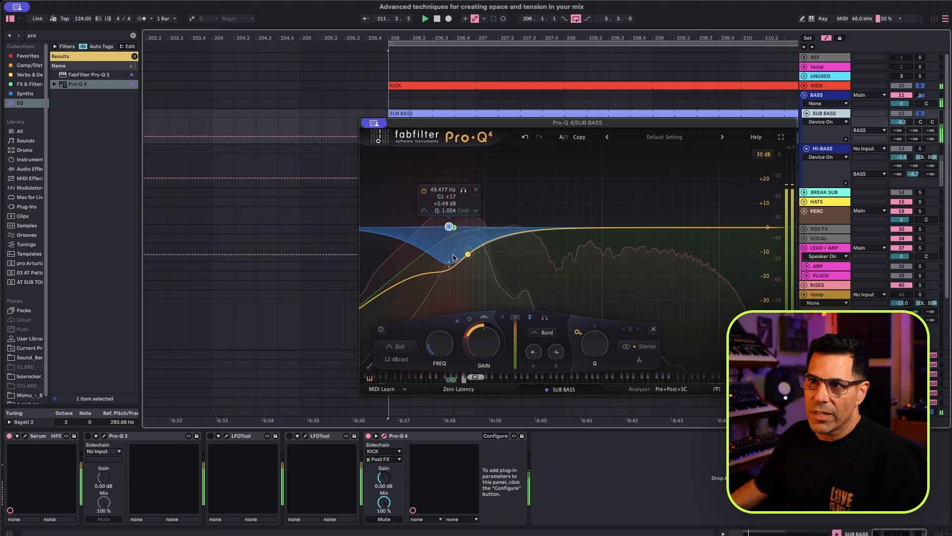
mouse_move(533, 352)
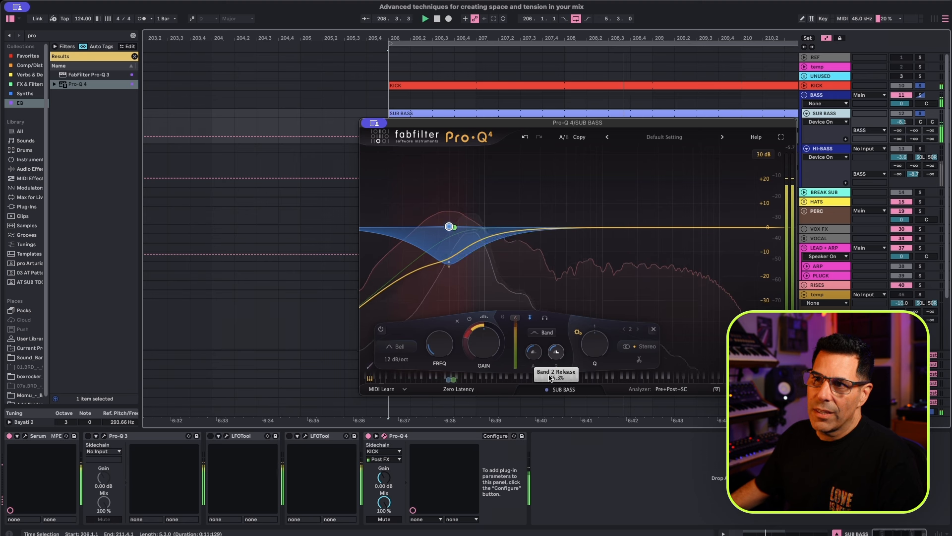
mouse_move(466, 351)
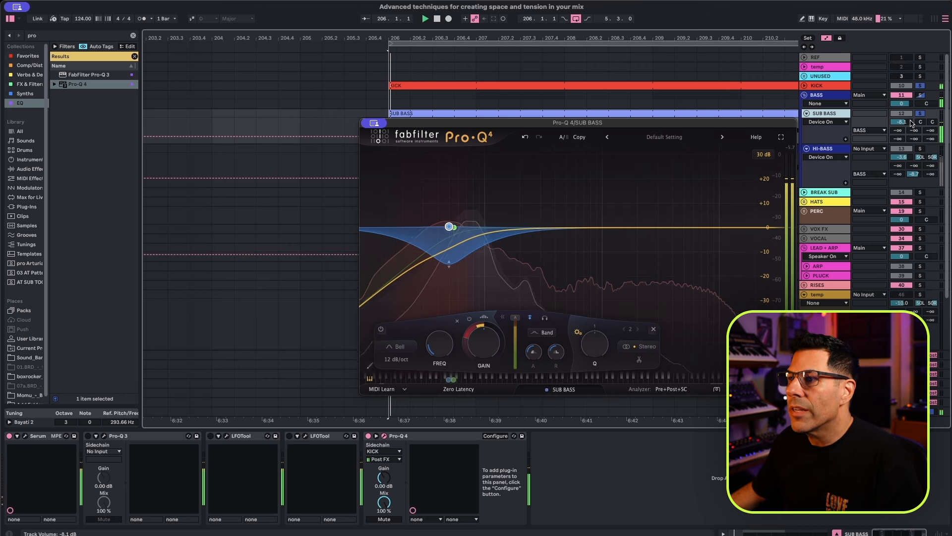
Try raising the SUB BASS track volume to 1.8 dB, then undo the volume change.
left_click_drag(907, 123, 908, 111)
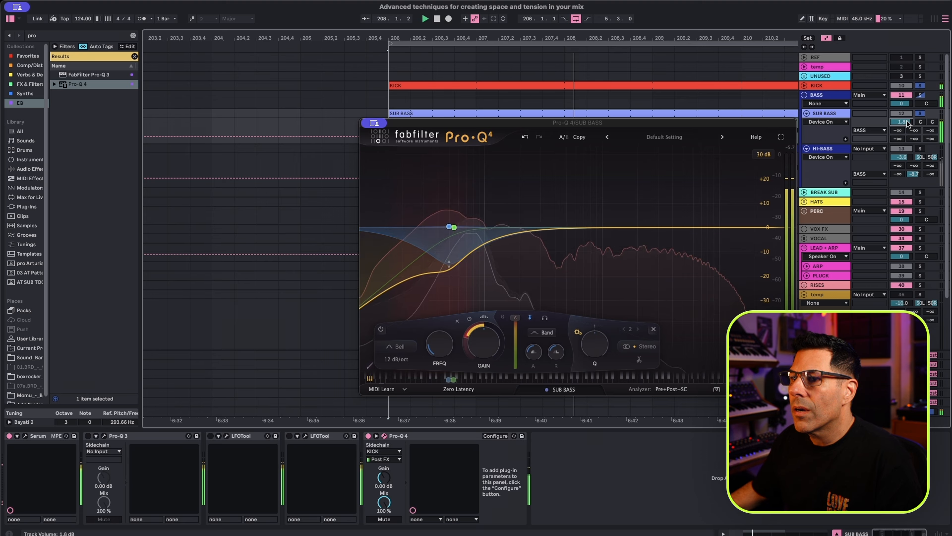
key("super+z")
Set the dynamic bell band's threshold to about -18.4 dB in Pro-Q 4.
left_click(520, 320)
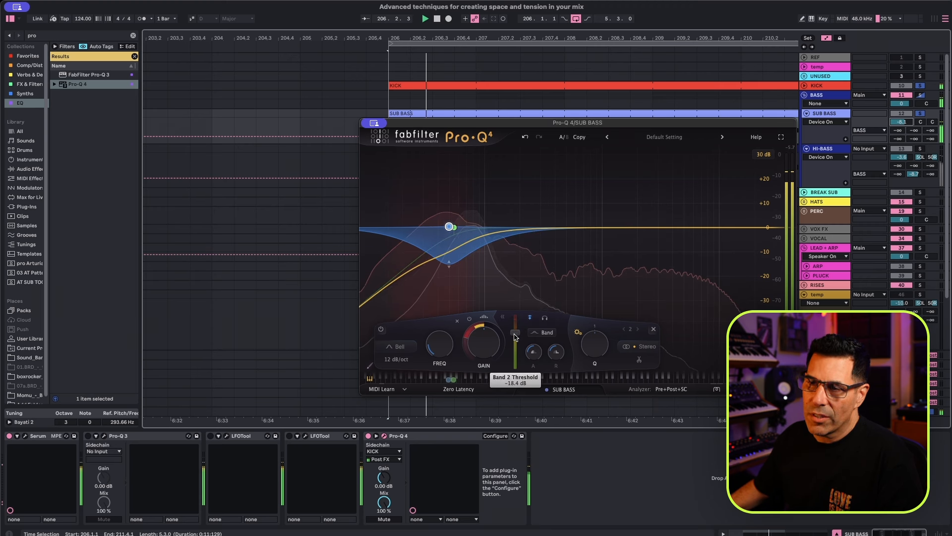
mouse_move(445, 253)
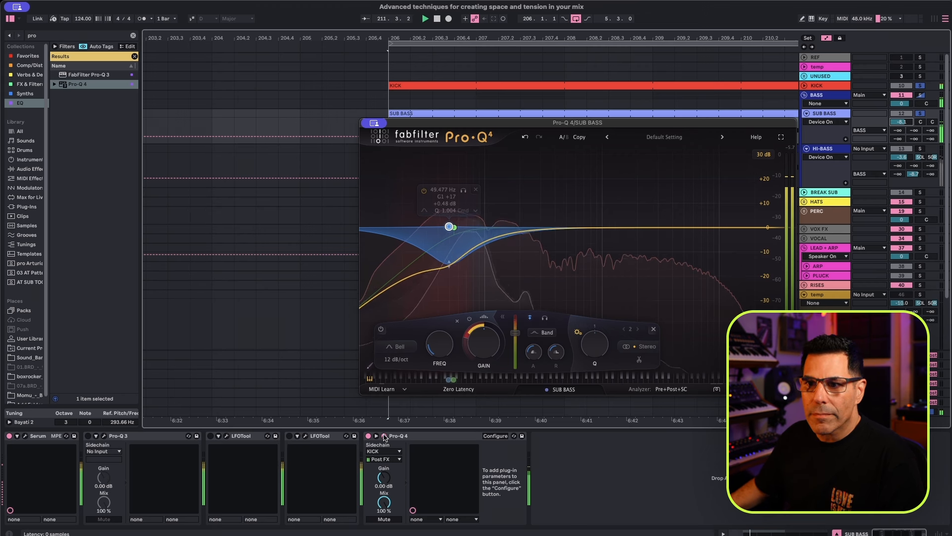
Move Pro-Q 4 ahead of the two LFOTool devices on SUB BASS and open the first LFOTool's window.
left_click_drag(415, 439, 226, 435)
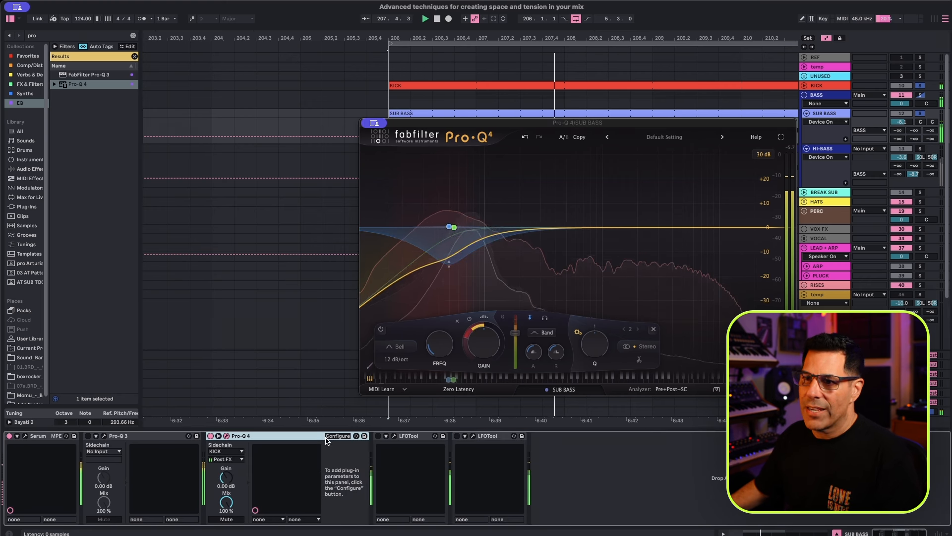
left_click(408, 436)
left_click(393, 436)
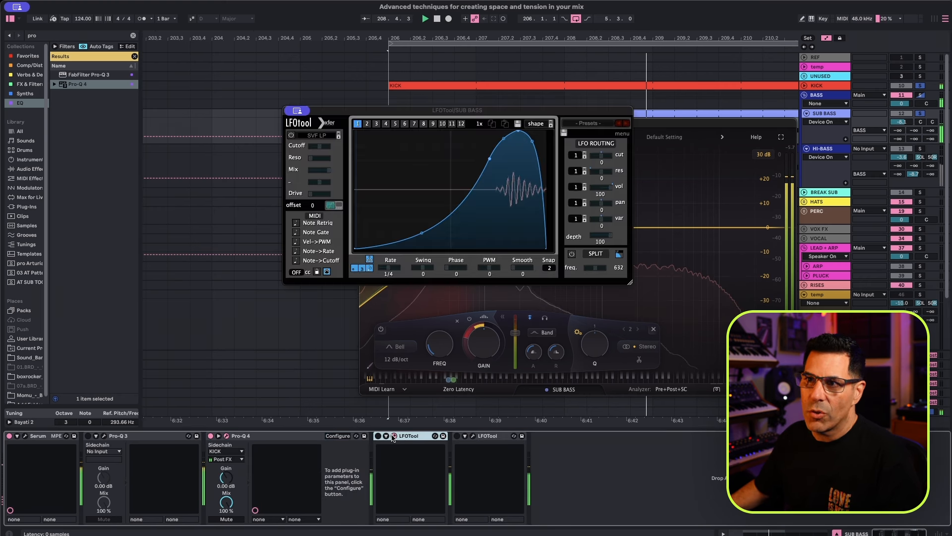
Close the first LFOTool's window and open the second LFOTool on SUB BASS to examine its volume curve.
left_click(393, 437)
left_click(473, 436)
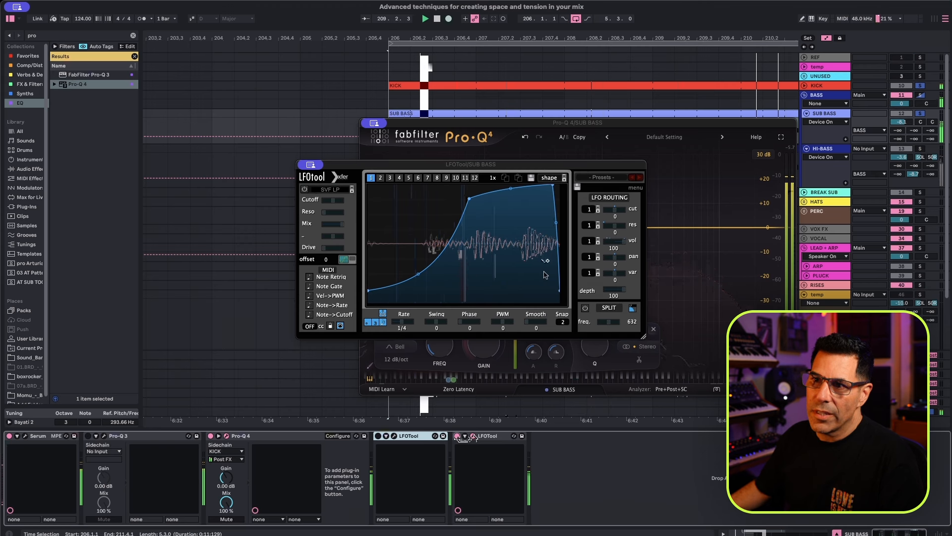
Solo the HI-BASS track together with KICK and show the HI-BASS device chain.
left_click(922, 149)
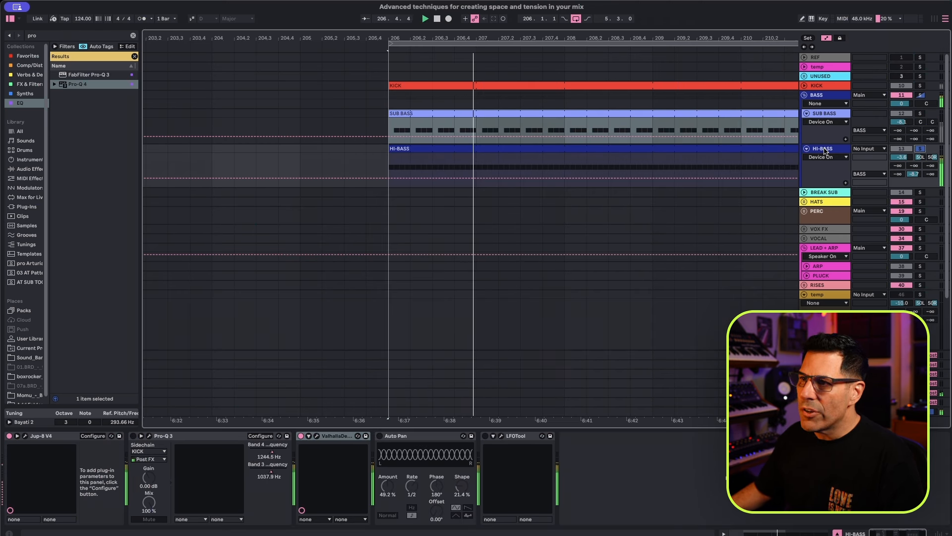
left_click(913, 86)
left_click(827, 159)
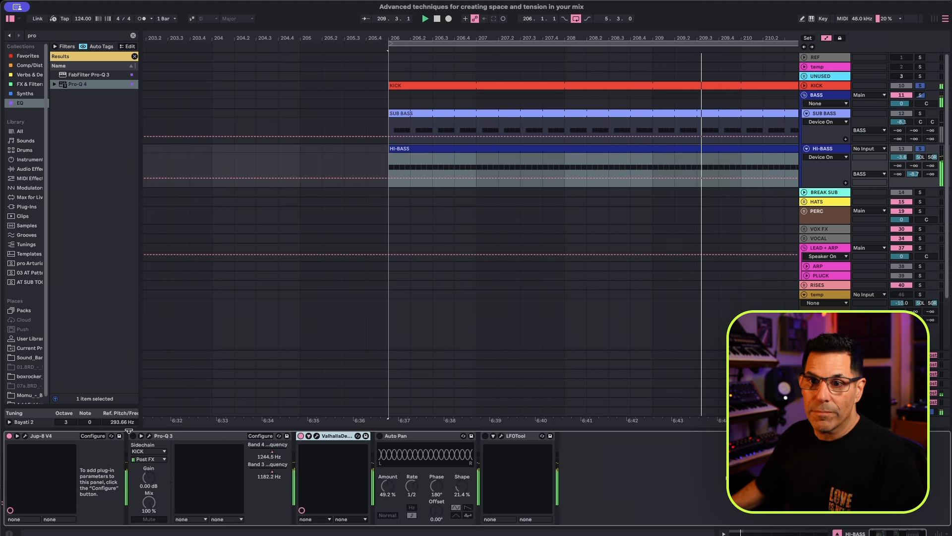
Insert Pro-Q 4 after Pro-Q 3 on HI-BASS and add a low cut band at about 142 Hz.
left_click(131, 440)
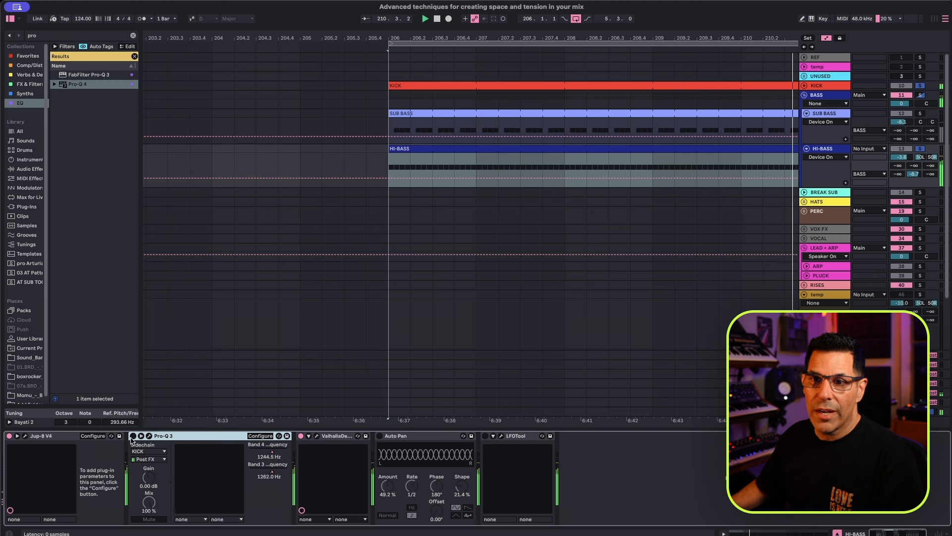
left_click_drag(76, 82, 304, 451)
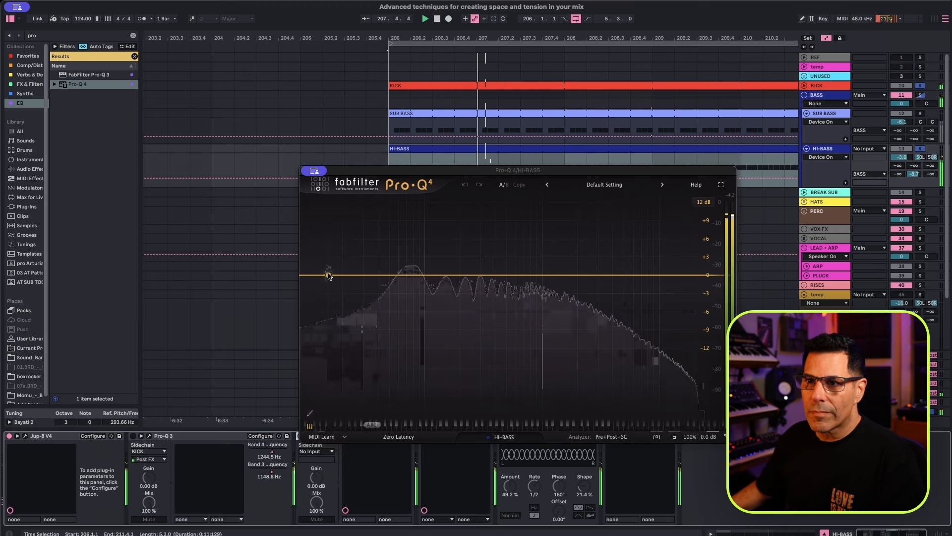
left_click(316, 275)
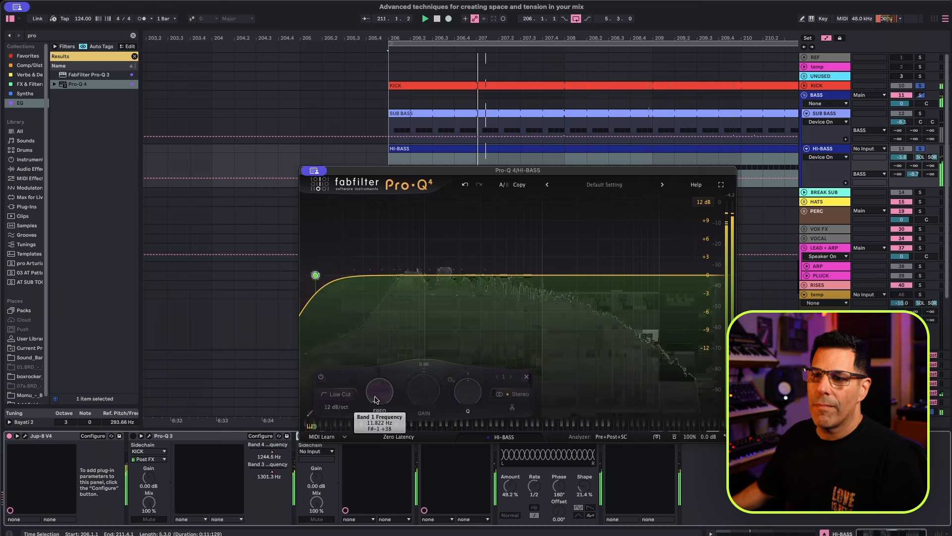
left_click_drag(376, 400, 371, 387)
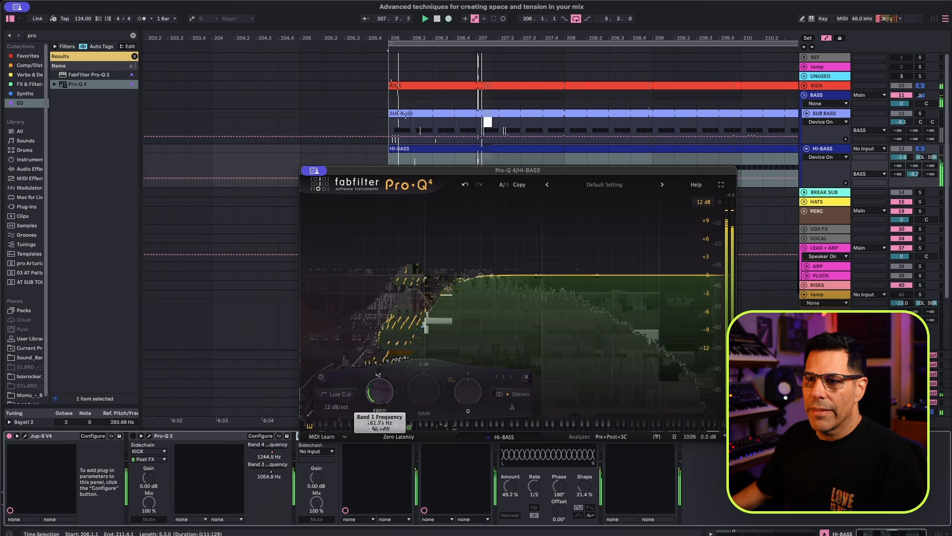
left_click_drag(378, 375, 377, 373)
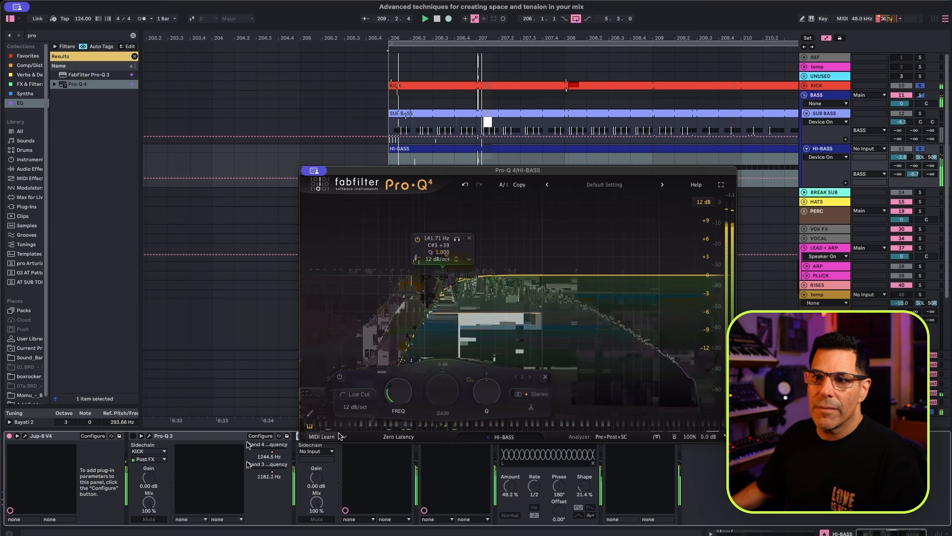
Feed KICK into the new Pro-Q 4's sidechain and add a bell band with a dynamic range of about -8.3 dB.
left_click(317, 451)
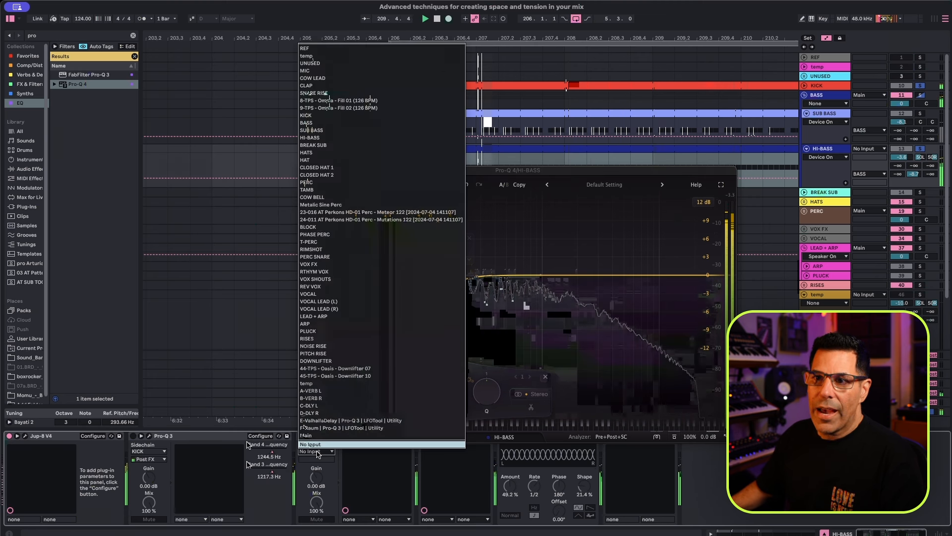
left_click(308, 115)
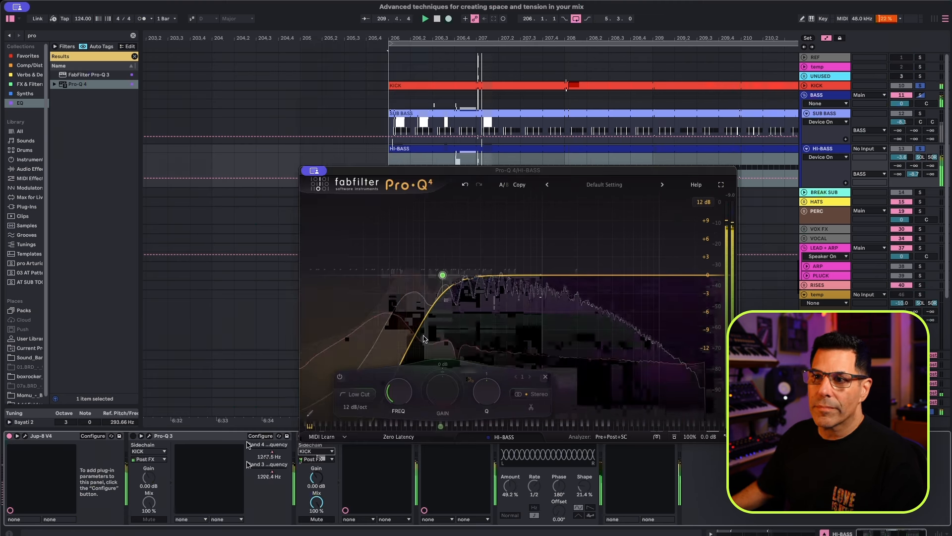
double_click(414, 275)
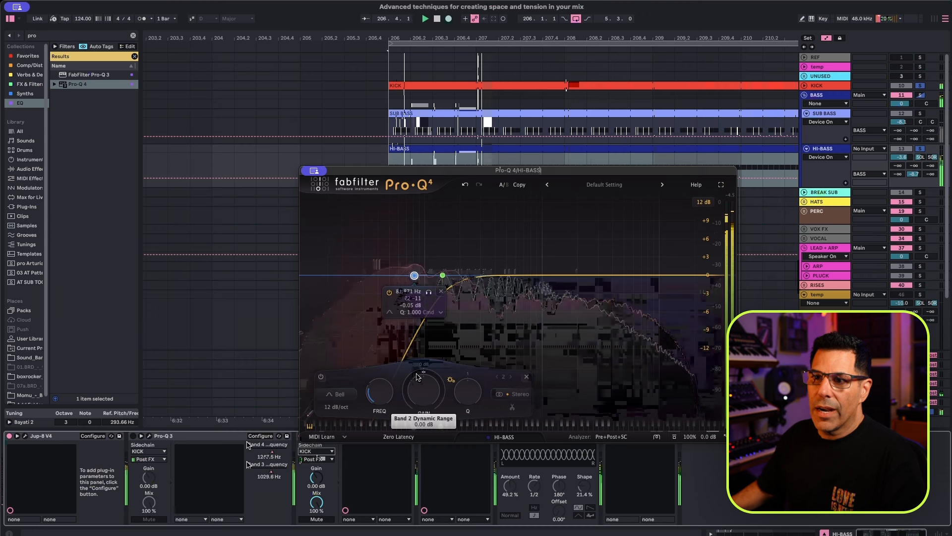
left_click_drag(411, 379, 395, 447)
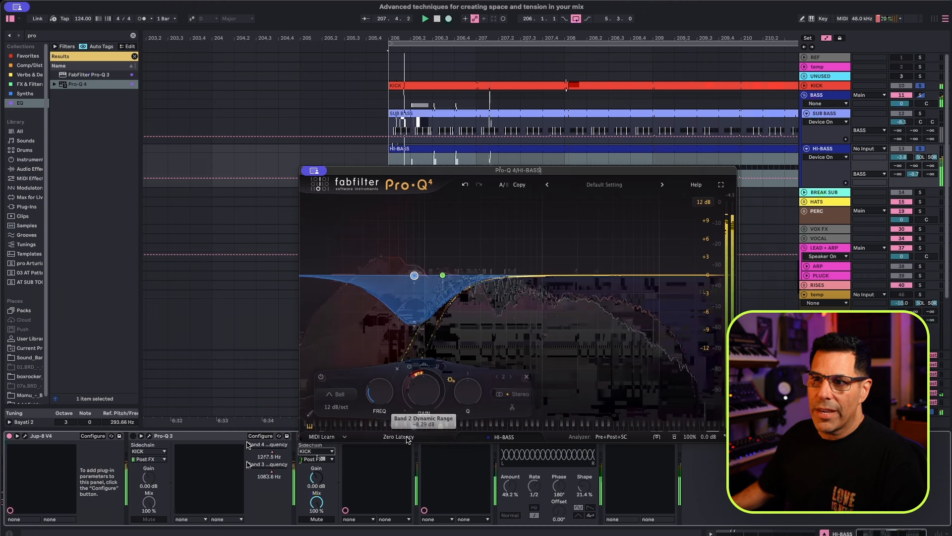
Trigger the dynamic bell band from the external sidechain and set its threshold to about -12.6 dB.
left_click(437, 366)
left_click(471, 366)
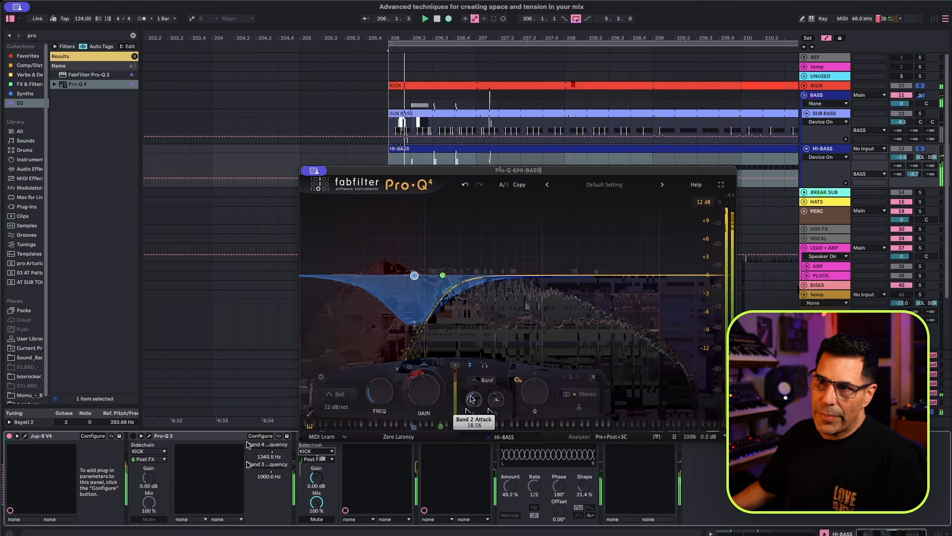
mouse_move(454, 373)
left_mouse_down()
mouse_move(455, 387)
mouse_move(455, 379)
left_mouse_up()
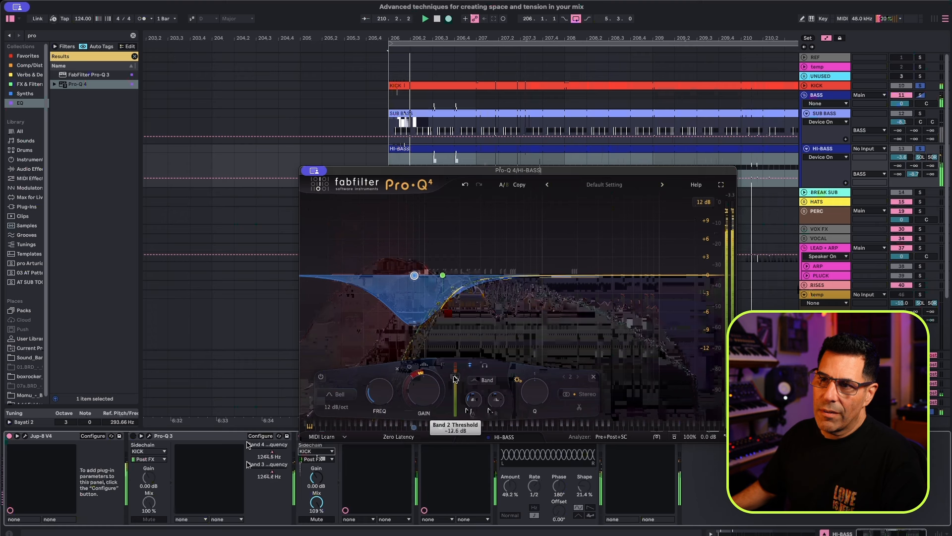
Deepen the bell band's dynamic range to about -10.7 dB and raise its frequency to about 146 Hz.
left_click_drag(416, 383, 402, 398)
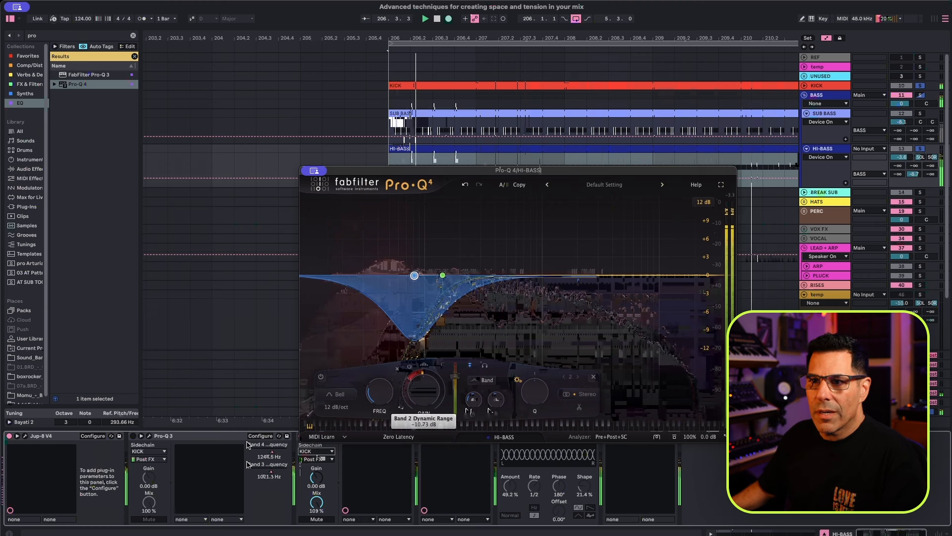
left_click_drag(375, 403, 363, 367)
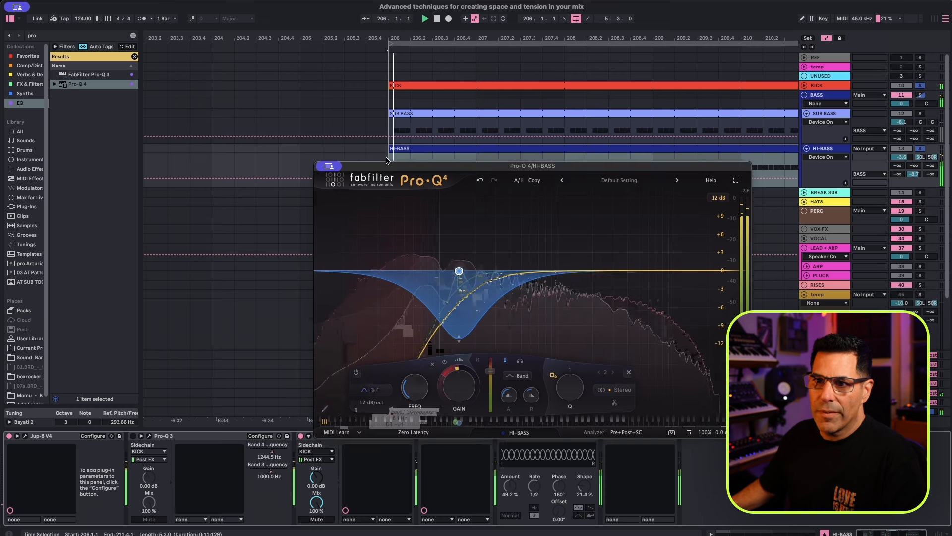
Move the Pro-Q 4 window aside and compare HI-BASS with Pro-Q 4 bypassed and re-enabled.
left_click_drag(362, 170, 492, 96)
left_click(300, 436)
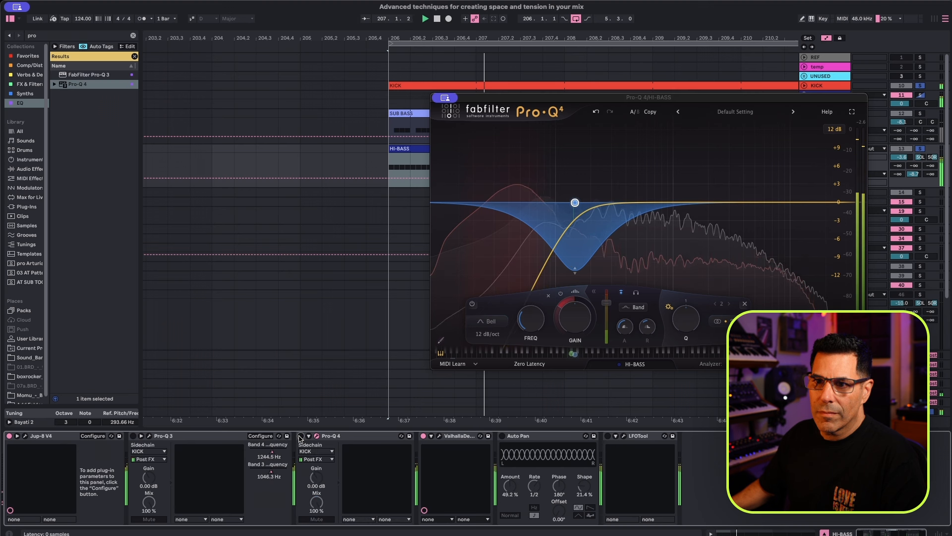
left_click(300, 436)
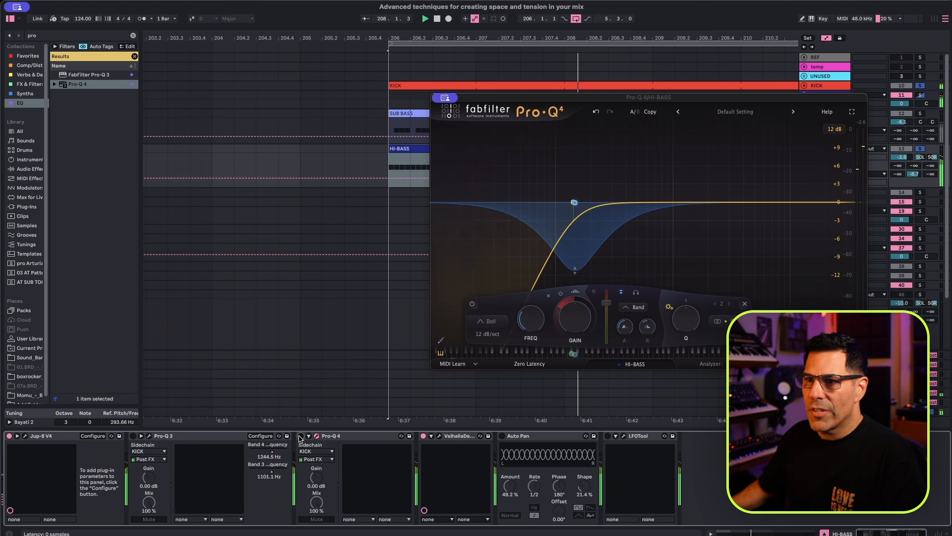
left_click(300, 436)
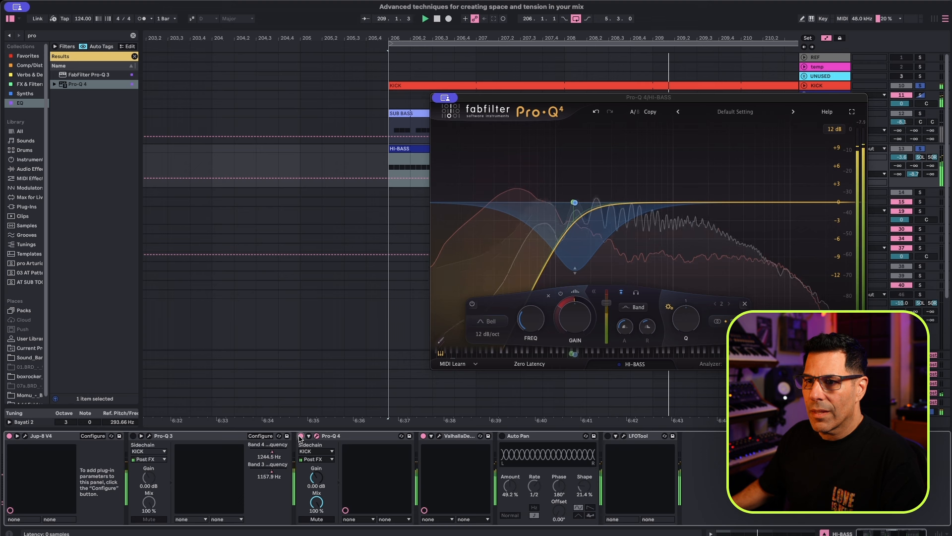
Turn off ValhallaDelay on HI-BASS and move LFOTool ahead of it, directly after Pro-Q 4.
left_click(423, 436)
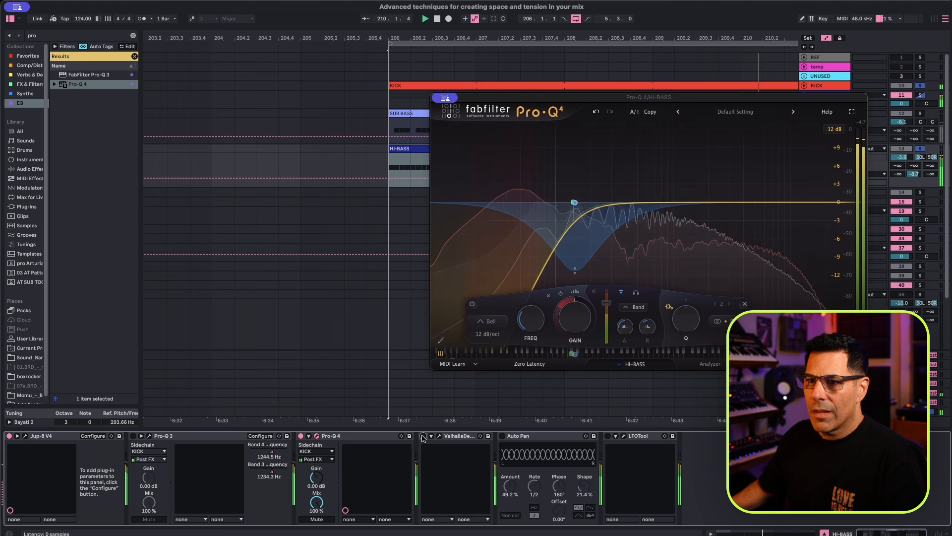
left_click_drag(638, 437, 425, 438)
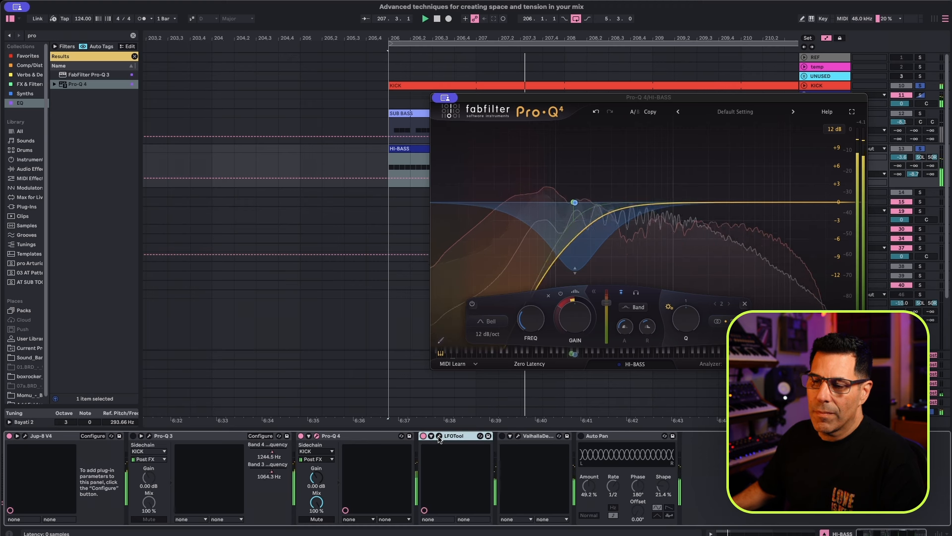
Shift the HI-BASS LFOTool curve's peak later for a steeper final drop, and move LFOTool behind Auto Pan at the chain's end.
left_click(439, 437)
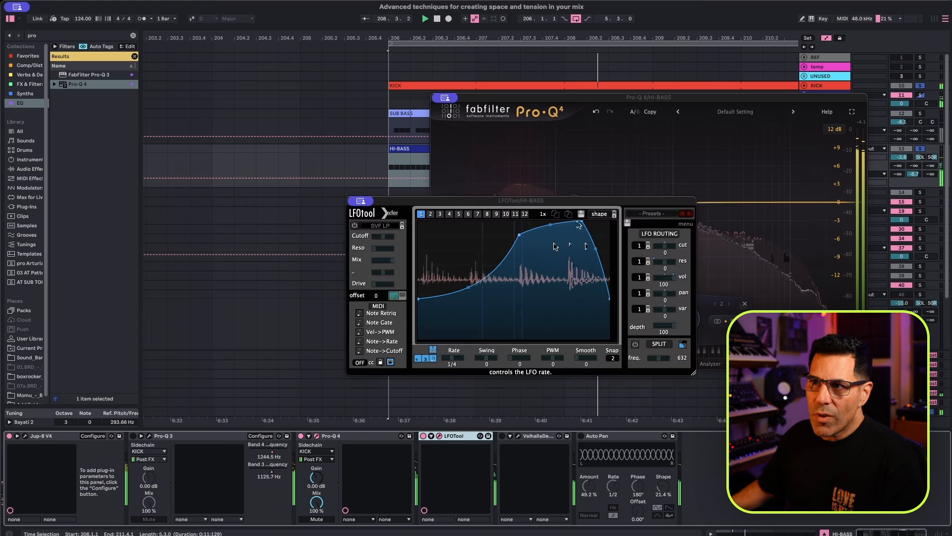
left_click_drag(582, 223, 599, 221)
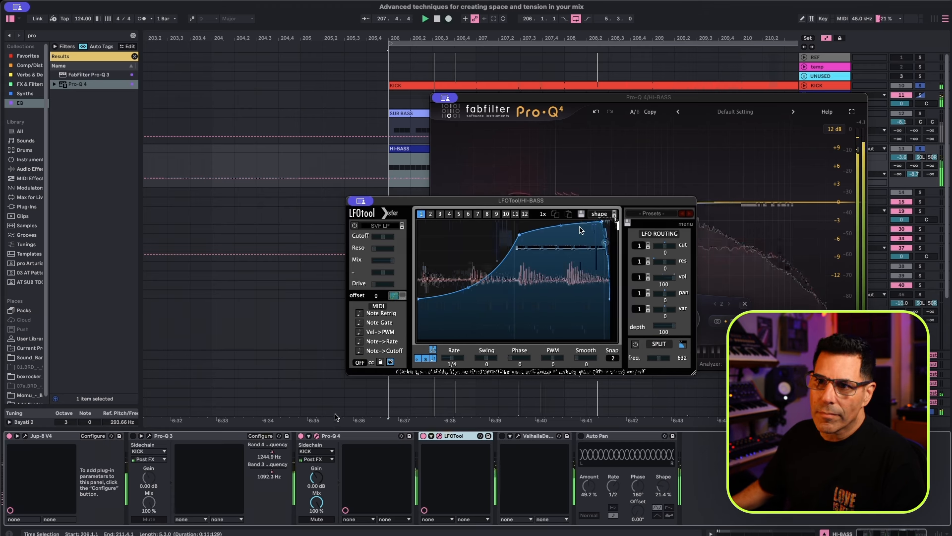
left_click(440, 436)
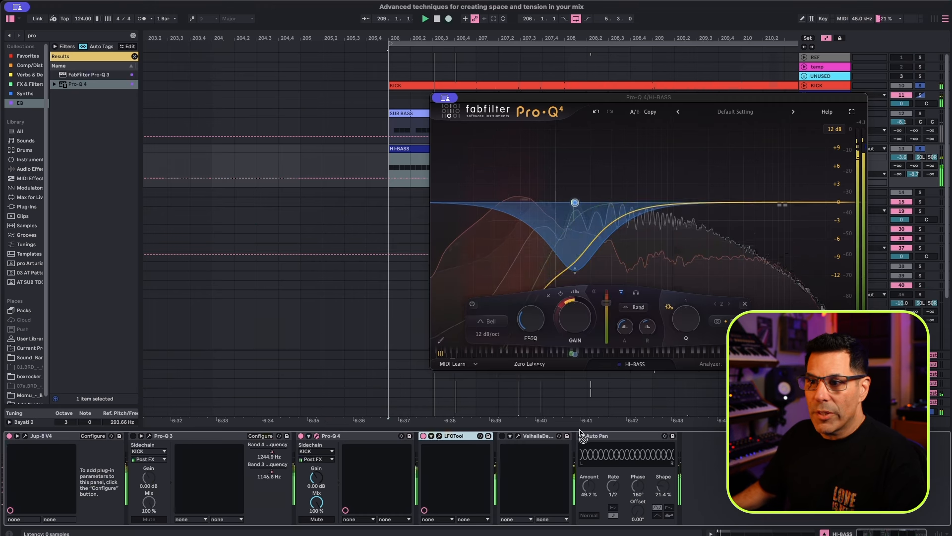
left_click_drag(693, 443, 692, 443)
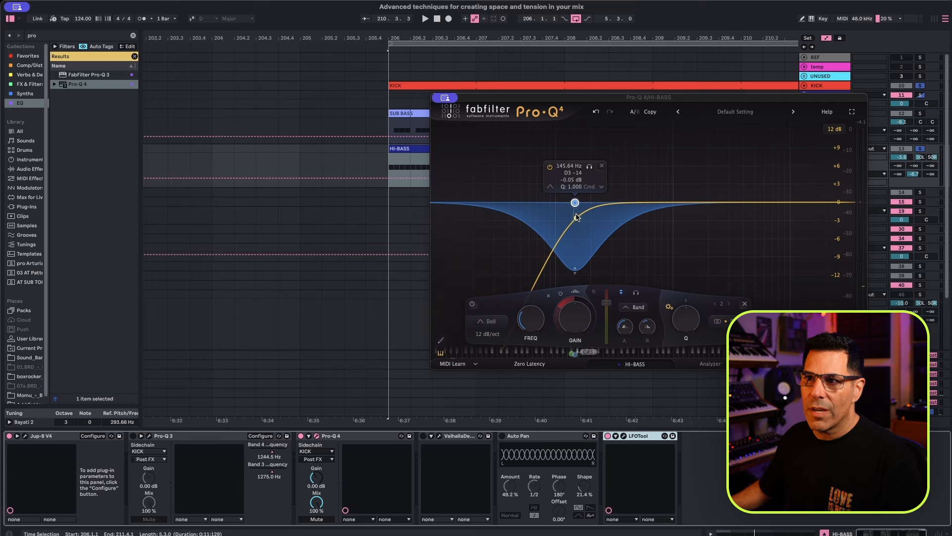
Nudge the dynamic bell band slightly higher in frequency and set the low cut band to 220 Hz (A3) in Pro-Q 4.
left_click(575, 203)
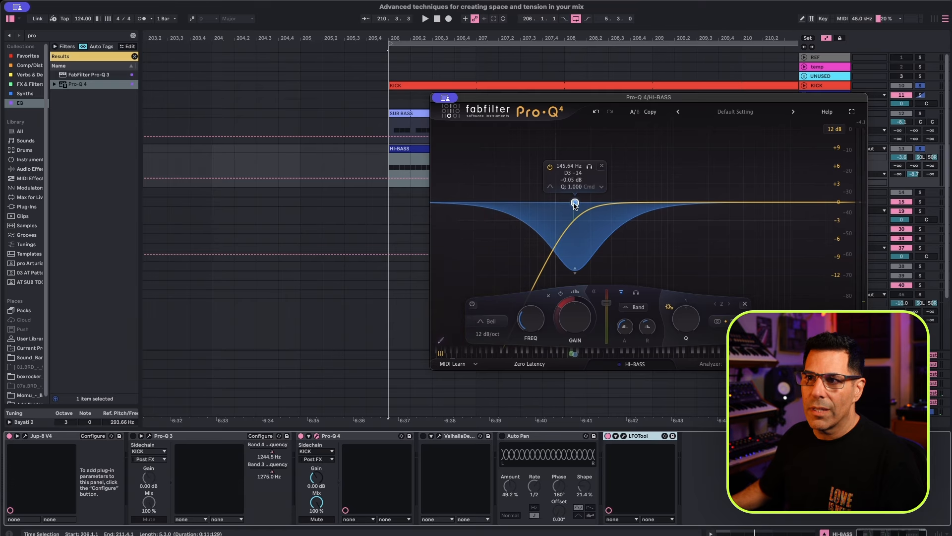
left_click_drag(575, 354, 580, 354)
left_click_drag(573, 354, 593, 363)
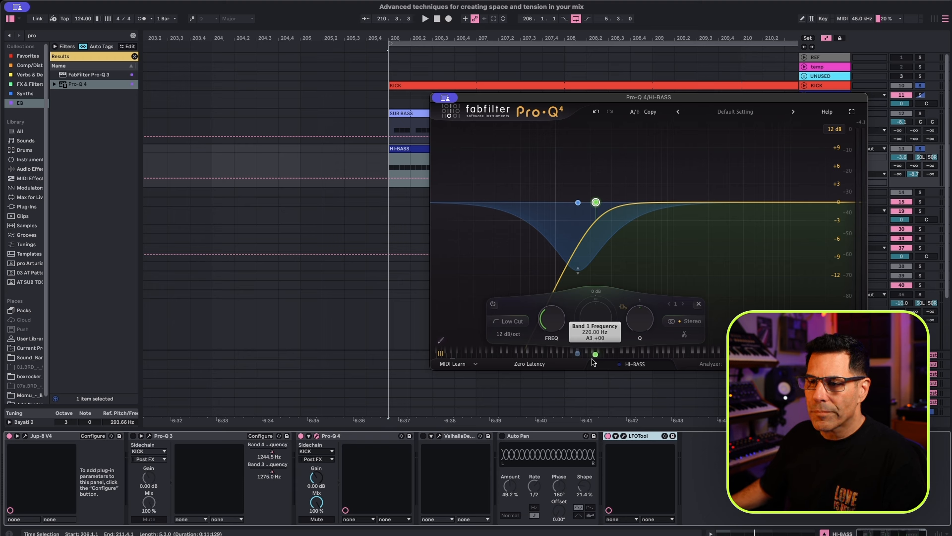
Resume playback with ValhallaDelay re-enabled on HI-BASS and set its Low EQ to 850 Hz.
left_click(461, 437)
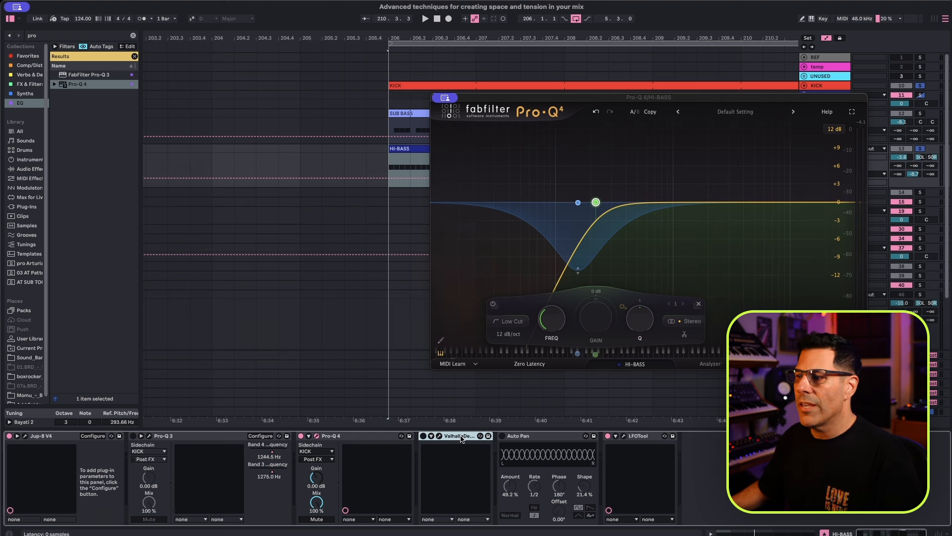
key("space")
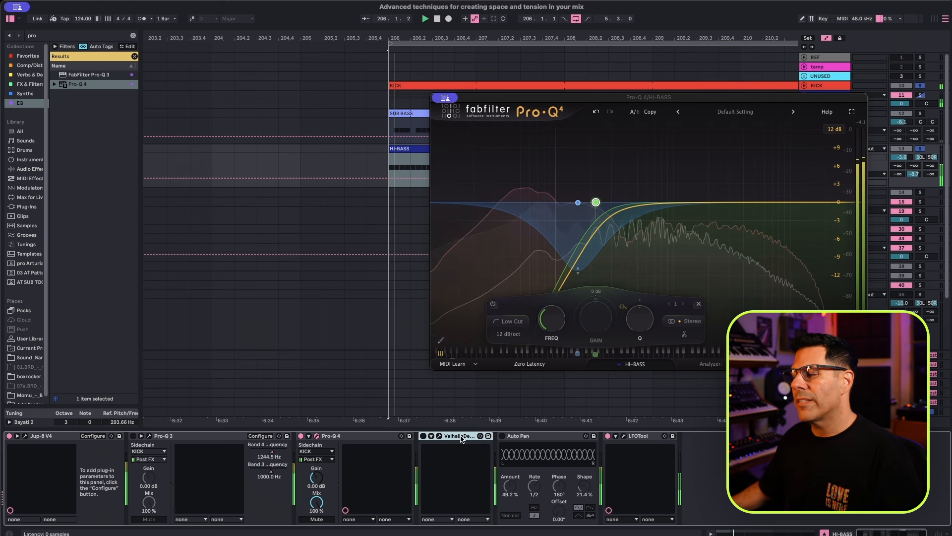
left_click(423, 437)
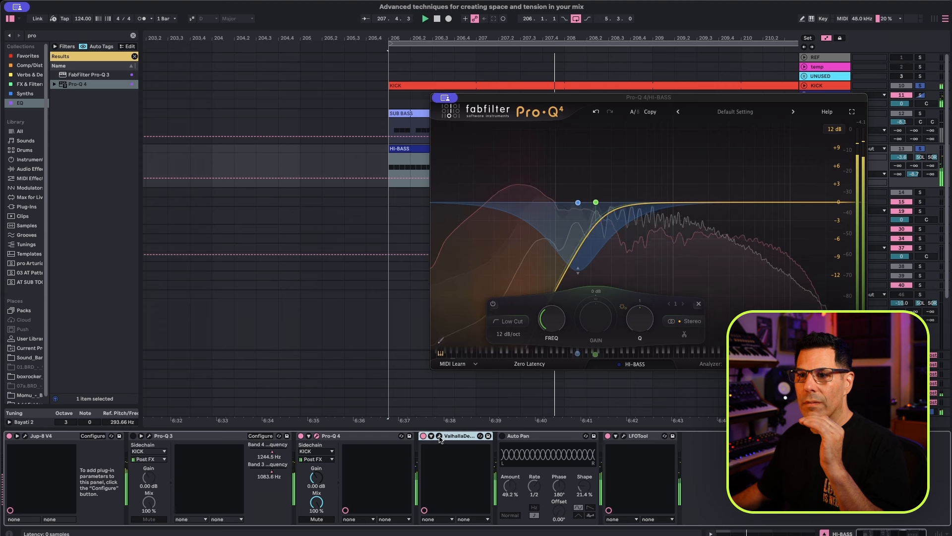
left_click(440, 437)
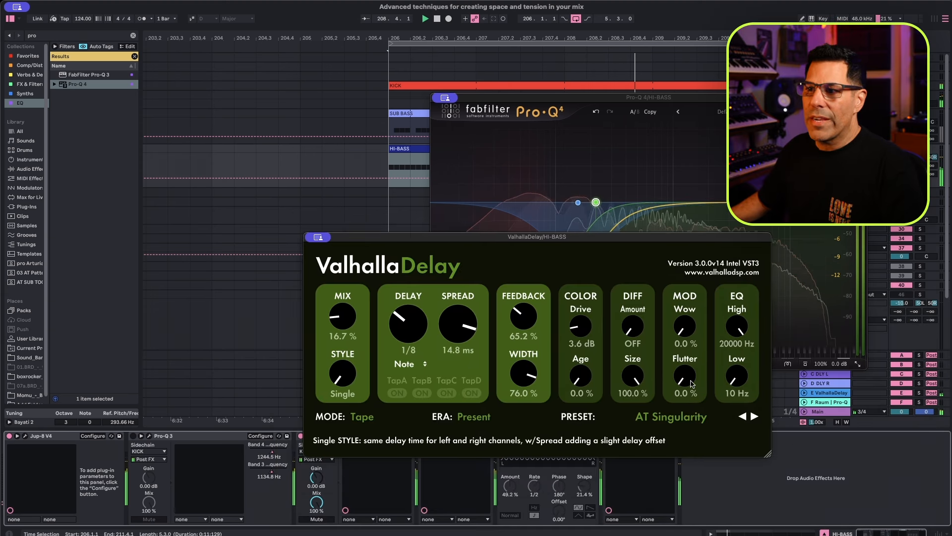
left_click_drag(736, 377, 732, 351)
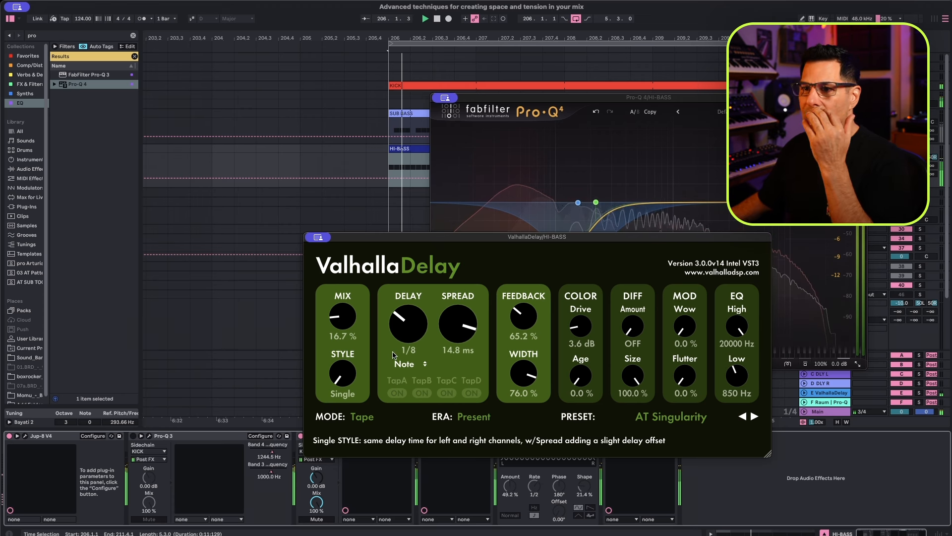
Keep ValhallaDelay's delay sync on Note and set its style to Dual.
left_click(424, 363)
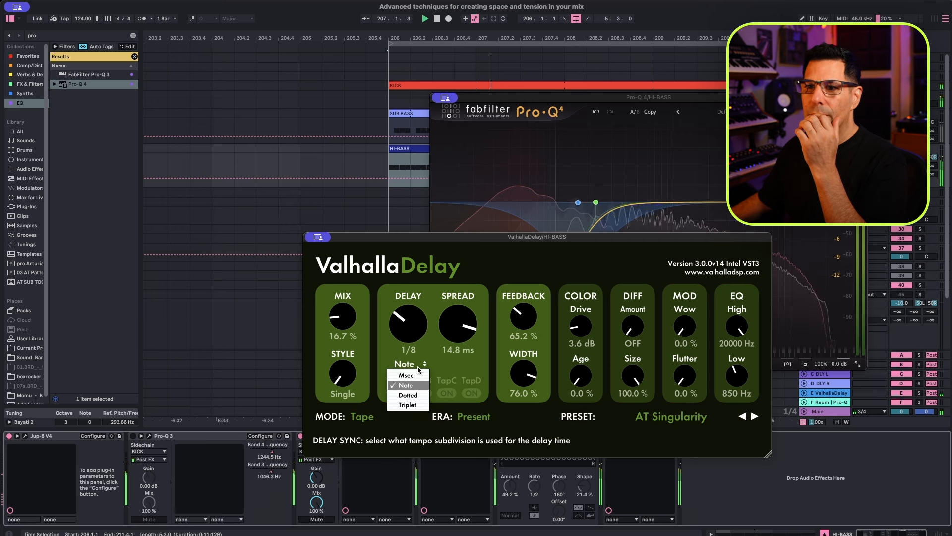
left_click(347, 391)
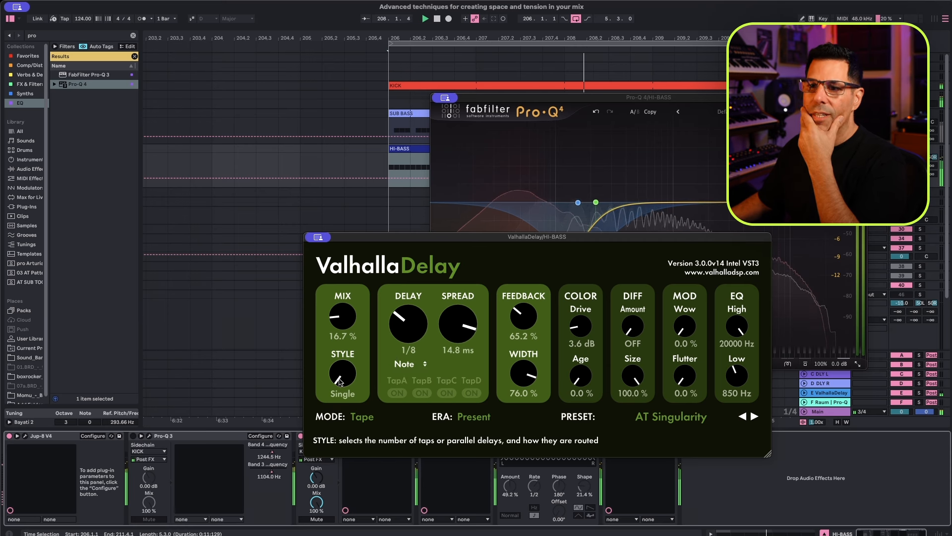
left_click_drag(339, 382, 336, 338)
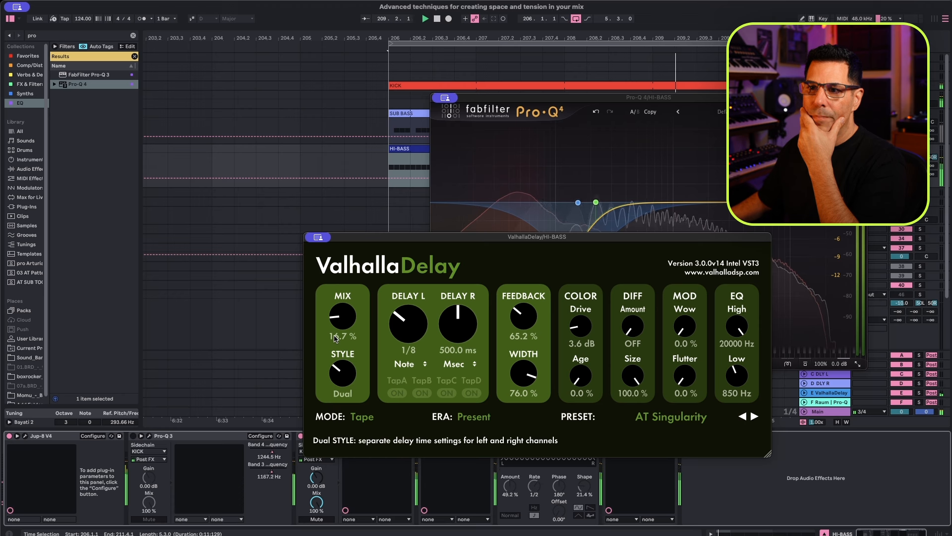
Set ValhallaDelay's right delay sync to Dotted and adjust the right delay time.
left_click(459, 365)
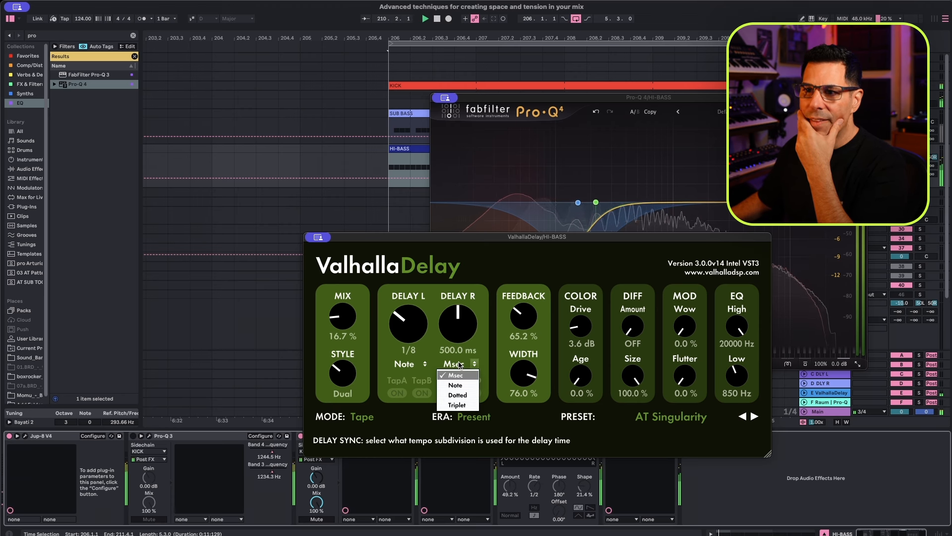
left_click(457, 395)
left_click_drag(459, 338, 458, 296)
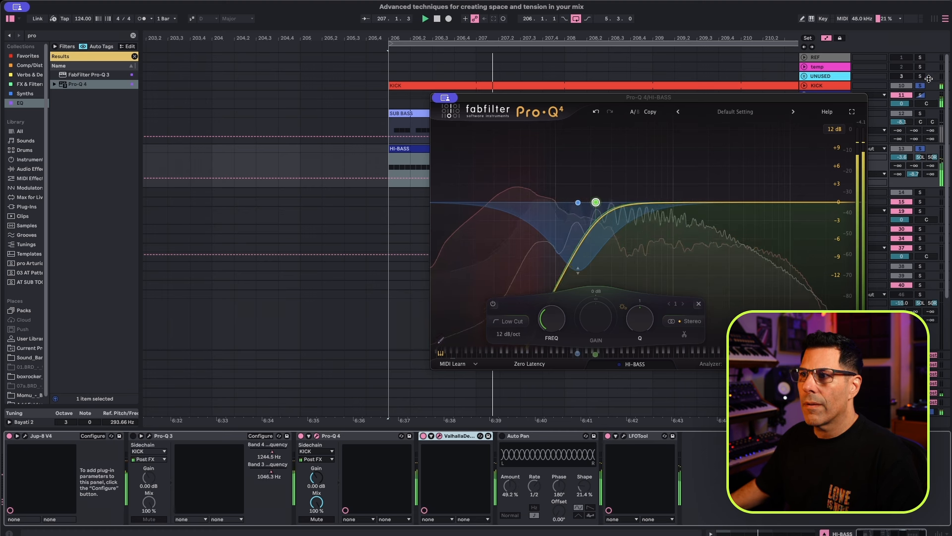
Unsolo the KICK track and enable Auto Pan on HI-BASS, trying its Amount at 100 % and undoing that change.
left_click(921, 87)
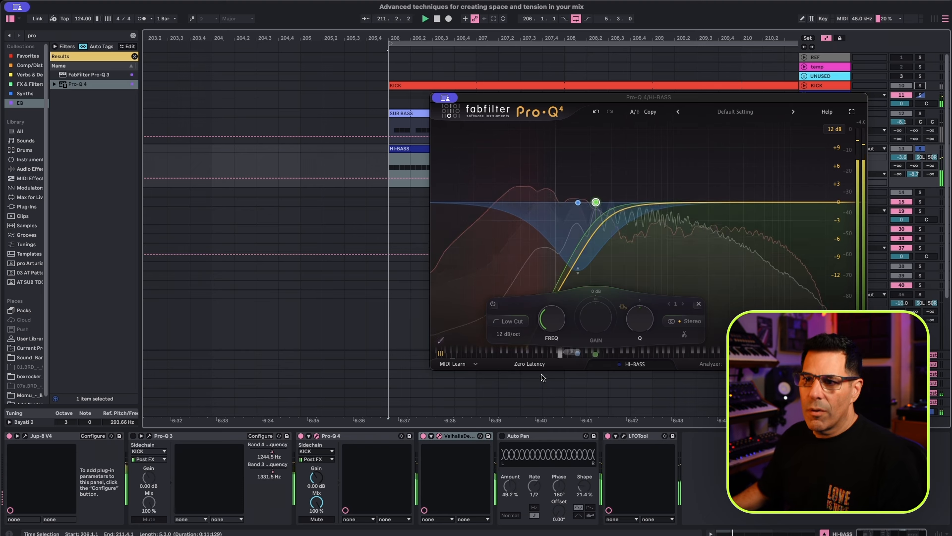
left_click(511, 436)
left_click(502, 437)
left_click_drag(511, 487, 510, 461)
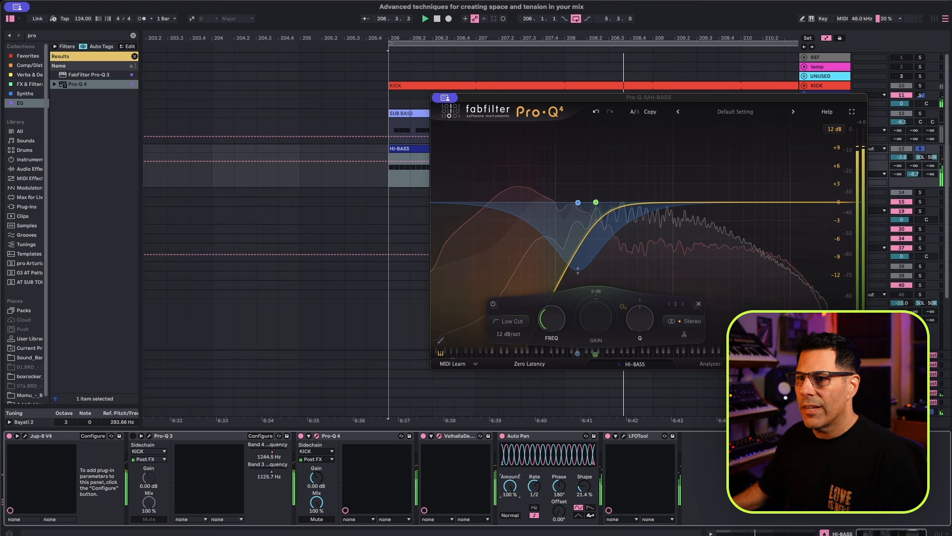
key("super+z")
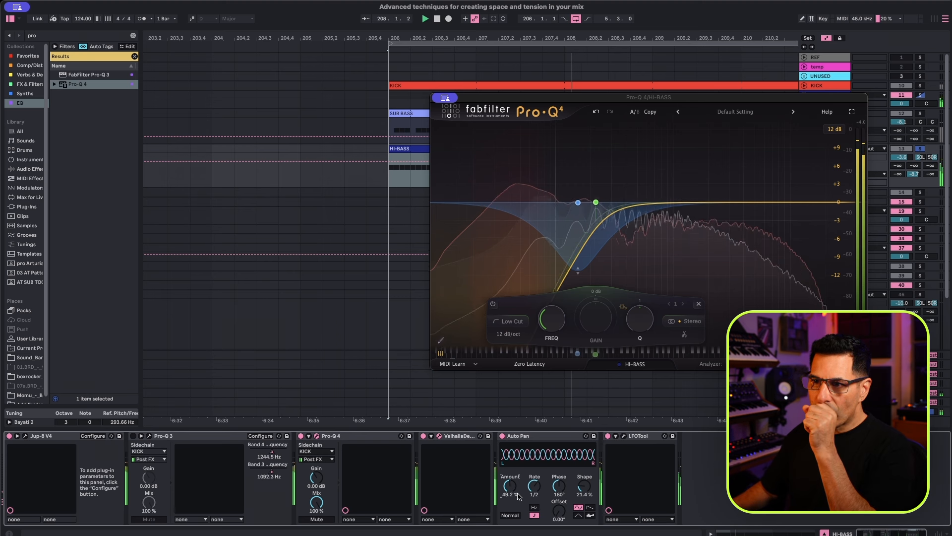
Try Auto Pan's Rate at 1/64 and return it to 1/2.
left_click_drag(539, 492, 539, 483)
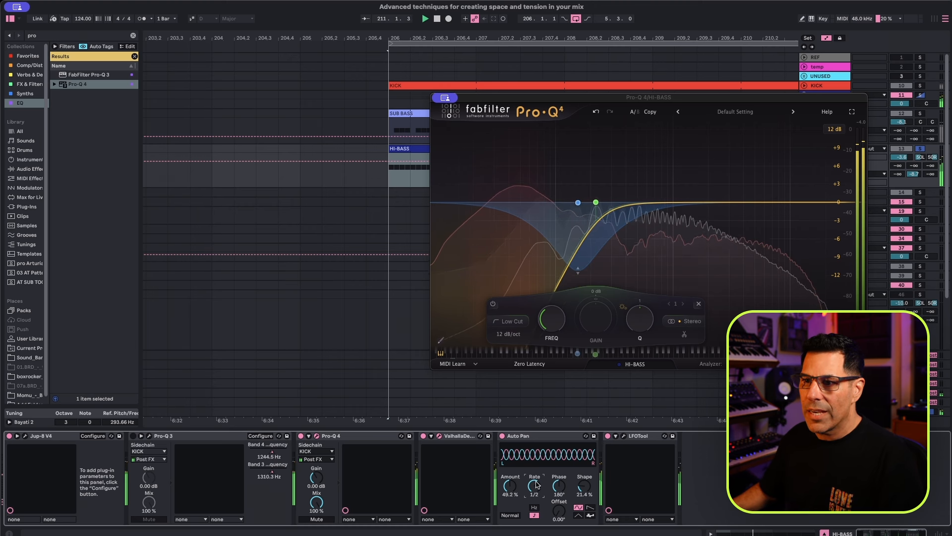
left_click_drag(534, 486, 535, 533)
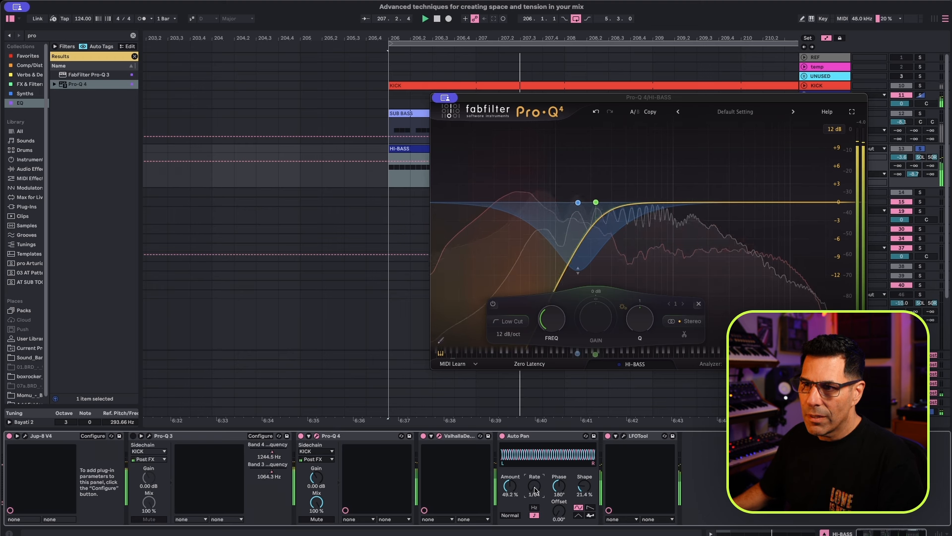
left_click_drag(534, 490, 534, 479)
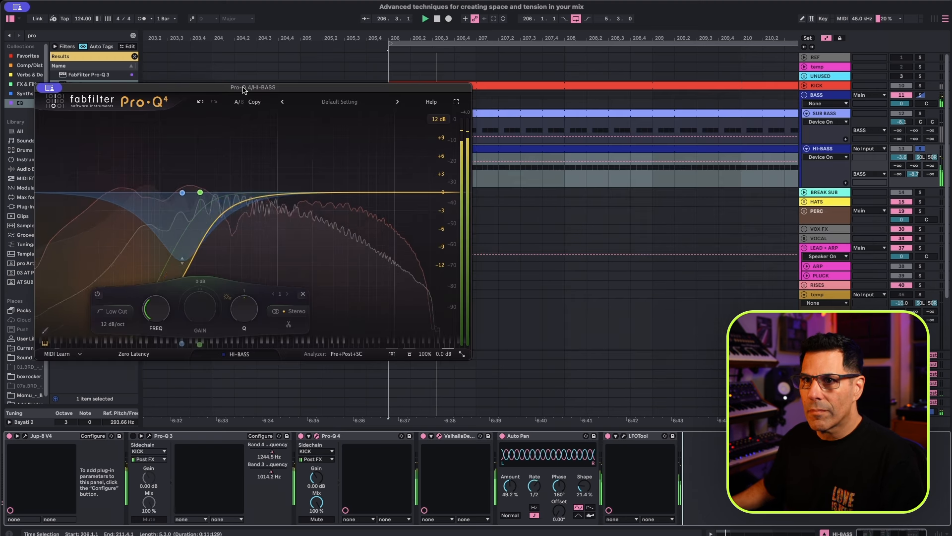
Solo the SUB BASS track and move its Pro-Q 4 window clear of the track's mixer controls.
left_click_drag(245, 88, 951, 133)
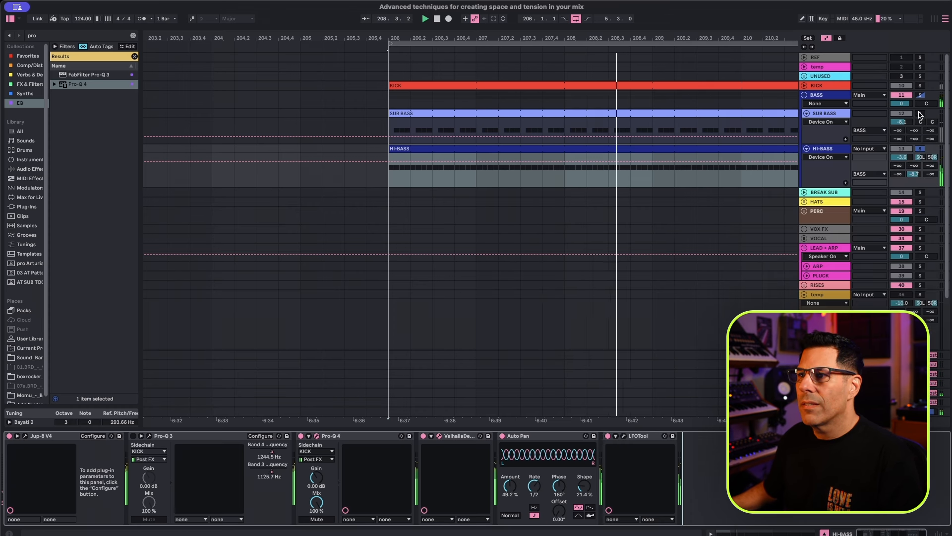
left_click(920, 114)
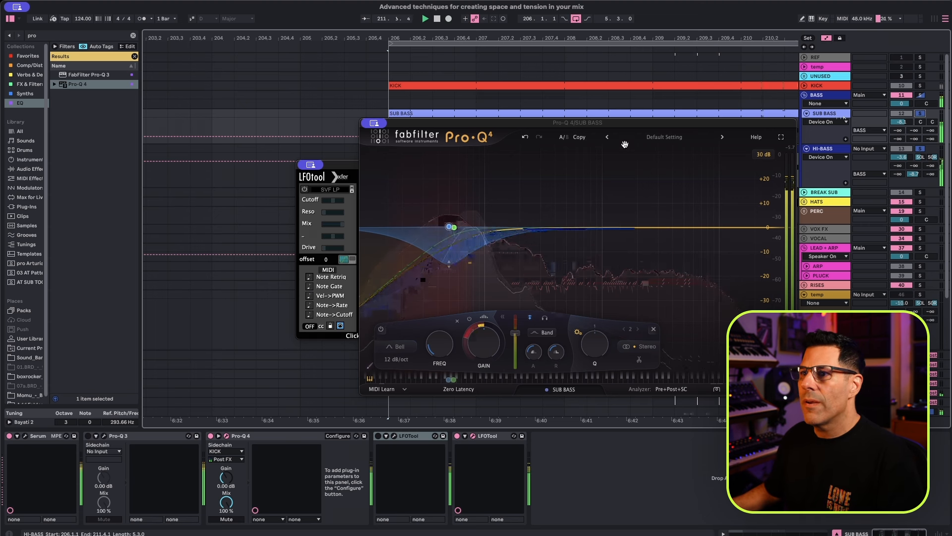
left_click_drag(771, 128, 480, 132)
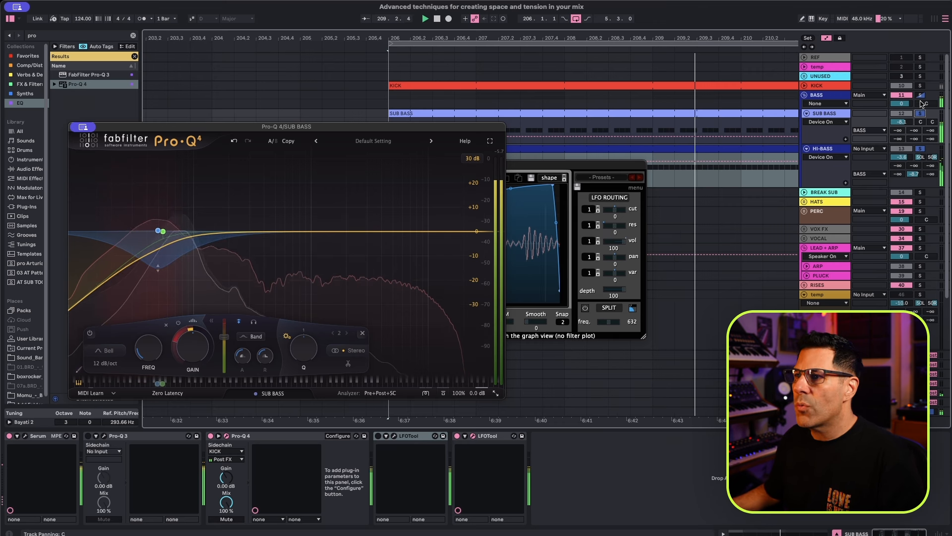
Switch the SUB BASS panning to Stereo Pan and back to Split Stereo Pan, keeping both sides centered.
right_click(921, 123)
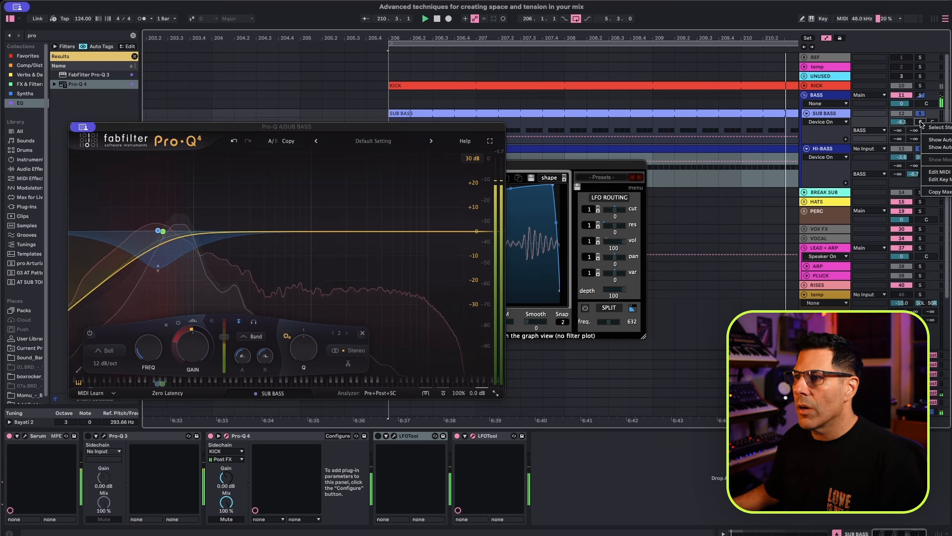
left_click(940, 129)
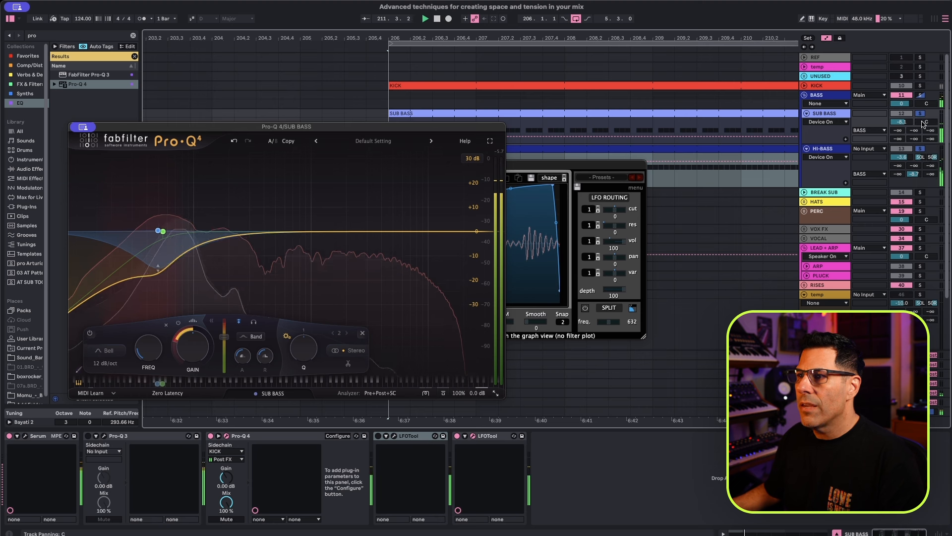
right_click(921, 124)
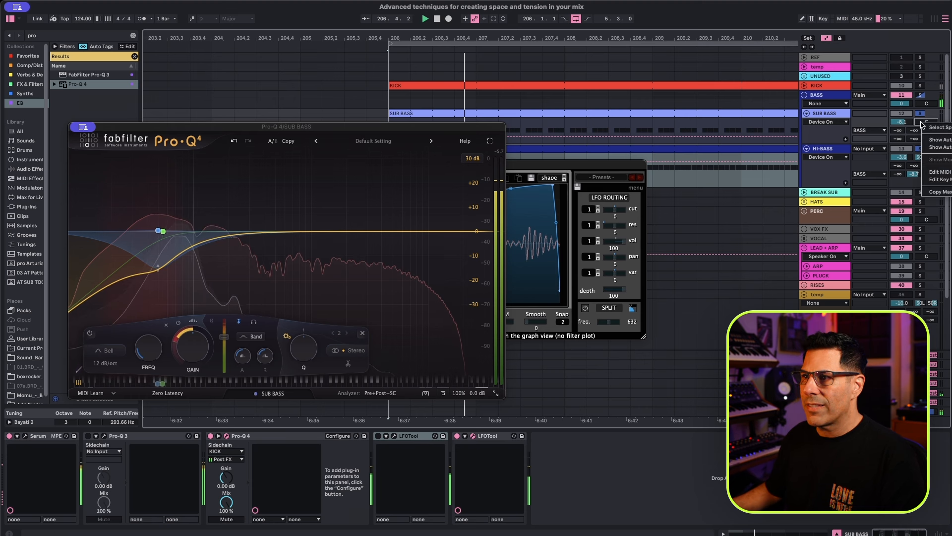
left_click(932, 129)
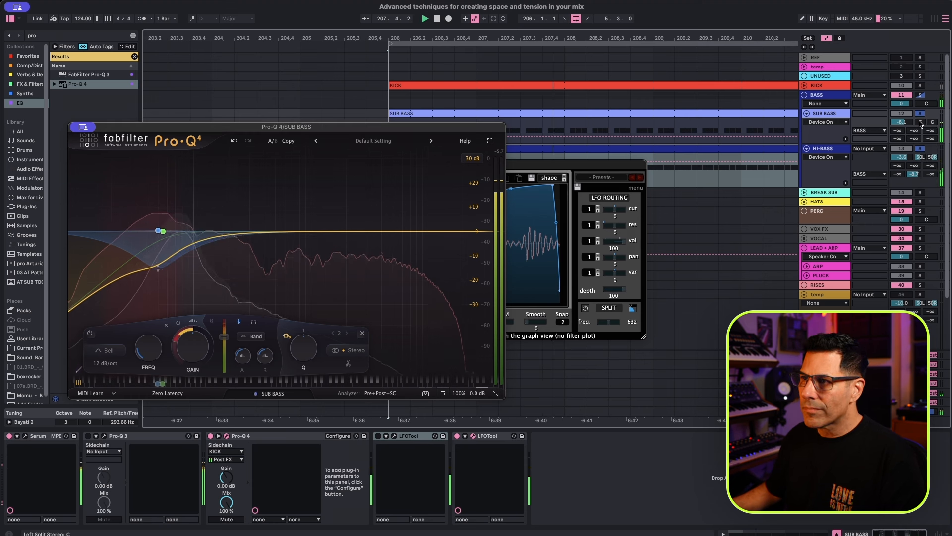
left_click_drag(921, 124, 920, 127)
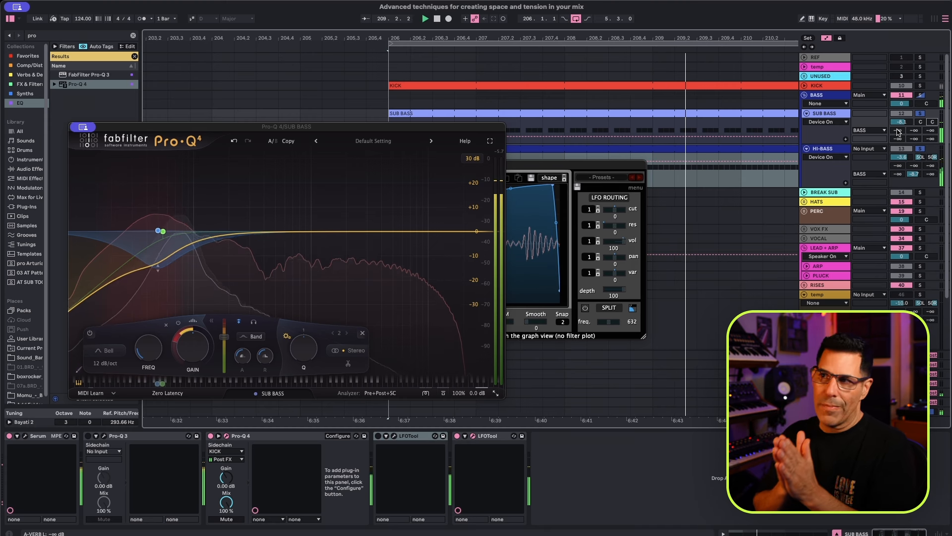
Unfold the KICK track and switch its panning to Split Stereo Pan with both sides centered.
left_click(814, 86)
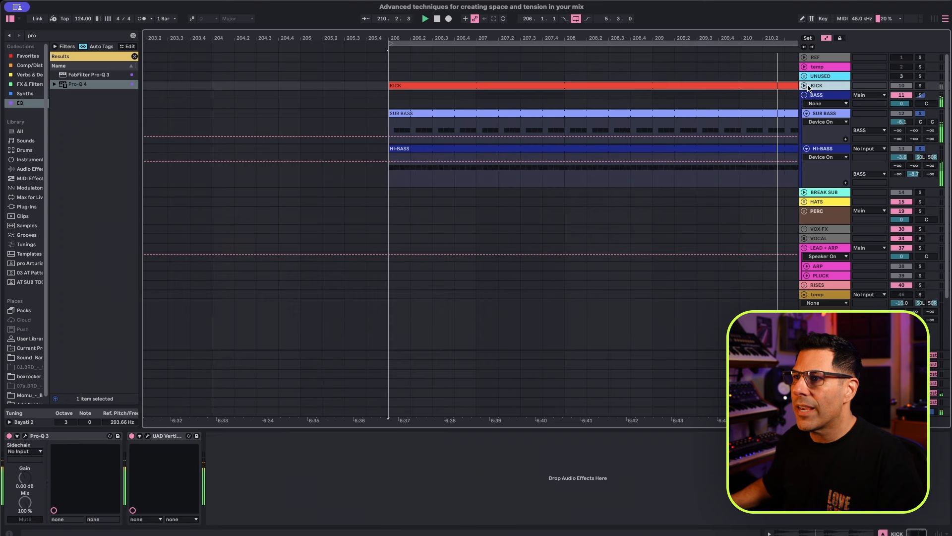
left_click(804, 86)
right_click(926, 94)
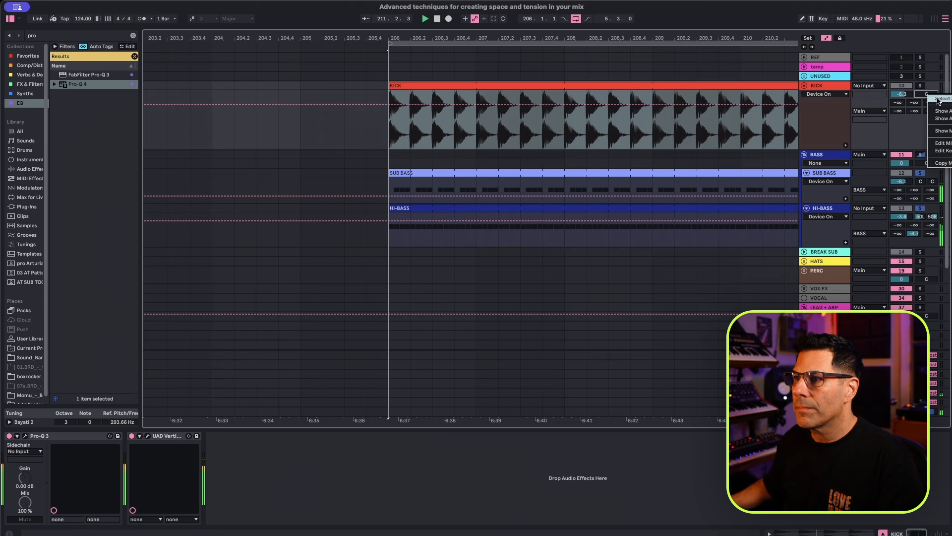
mouse_move(923, 95)
left_mouse_down()
mouse_move(923, 73)
mouse_move(921, 95)
mouse_move(932, 99)
left_mouse_up()
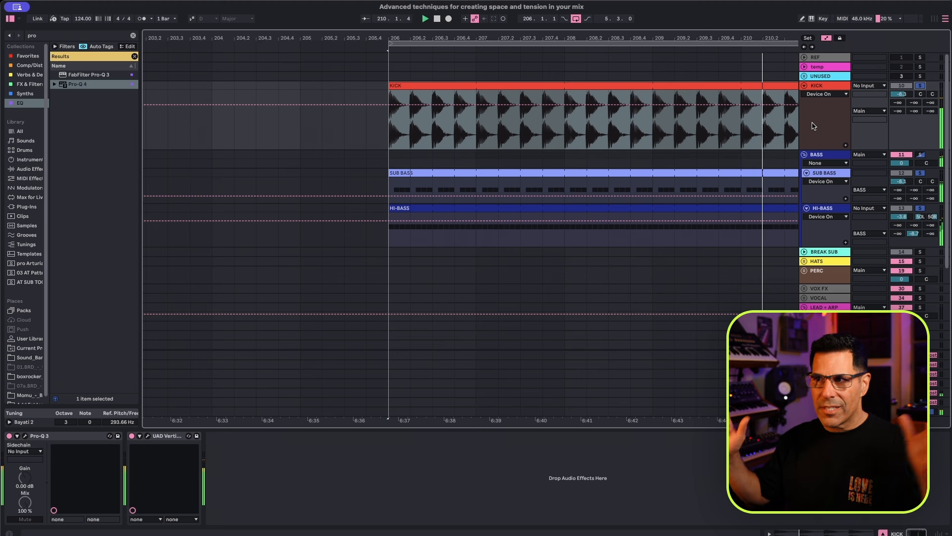
Show the full arrangement and select the second Elegant Kick clip on the KICK track.
left_click_drag(722, 41, 765, 45)
scroll(451, 127, "down", 10)
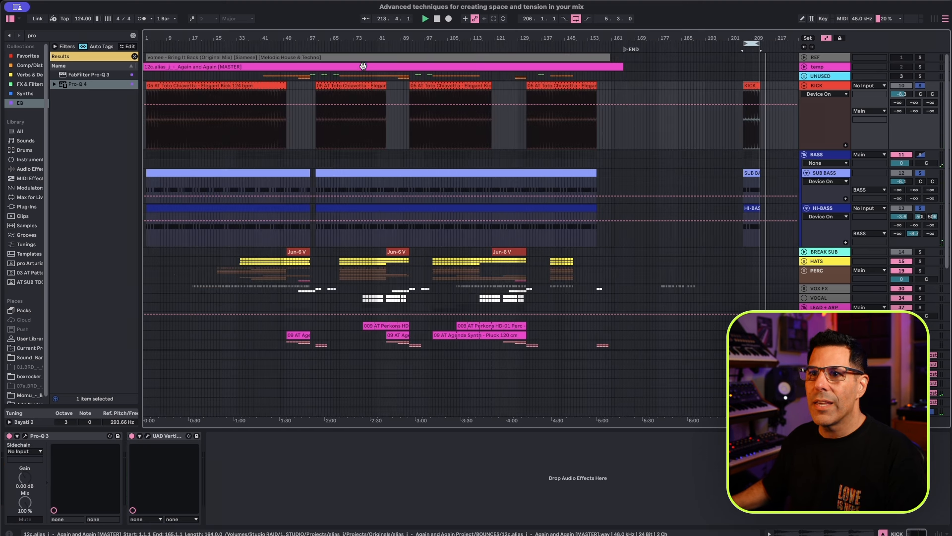
left_click(326, 85)
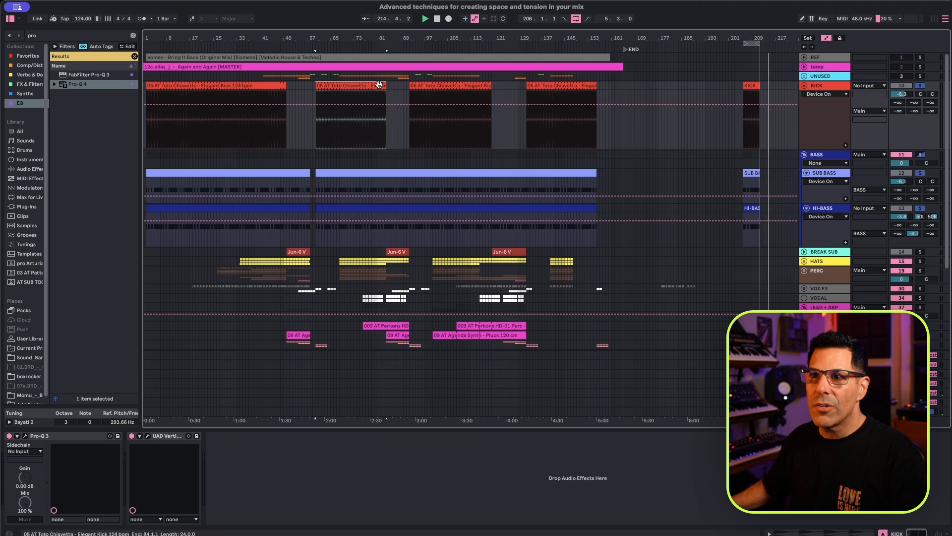